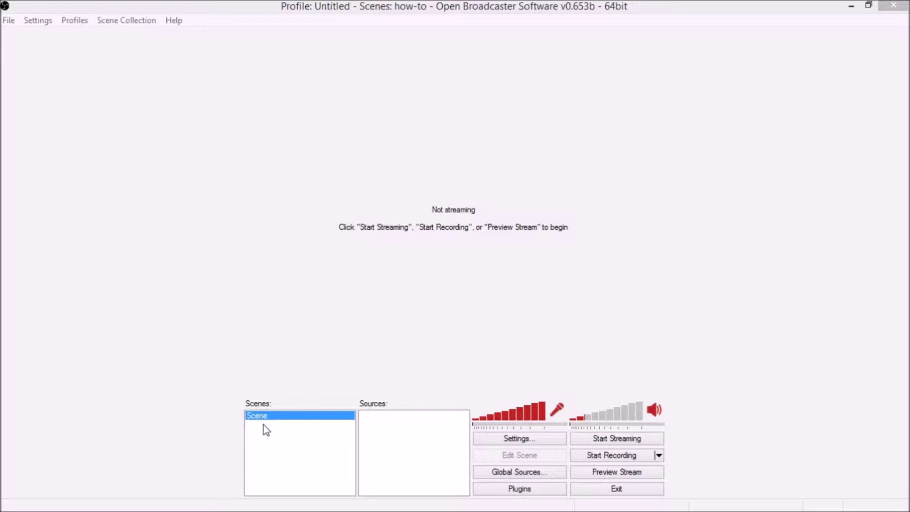
Step: Rename the existing scene to Test
right_click(263, 419)
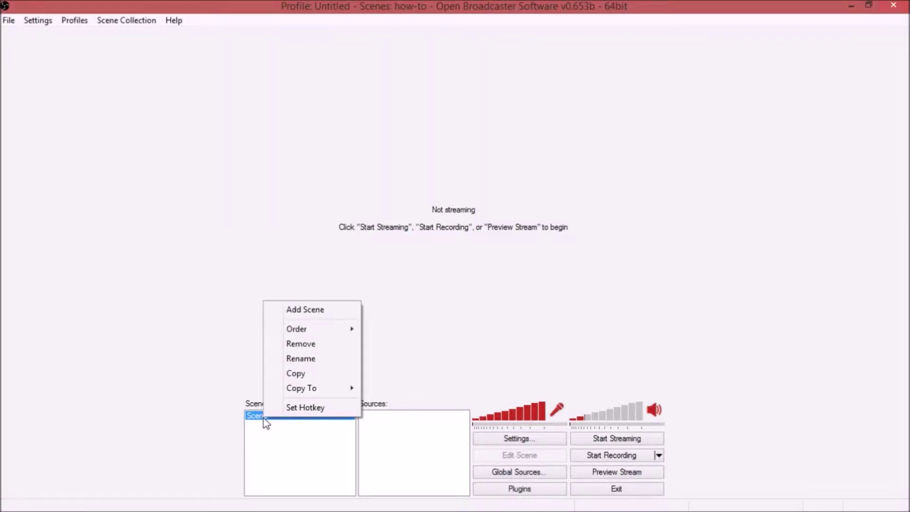
mouse_move(344, 336)
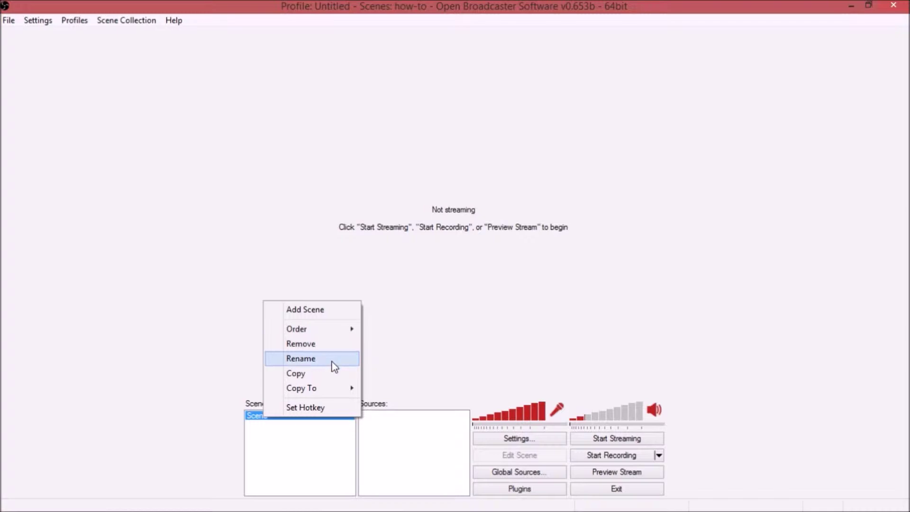
mouse_move(327, 391)
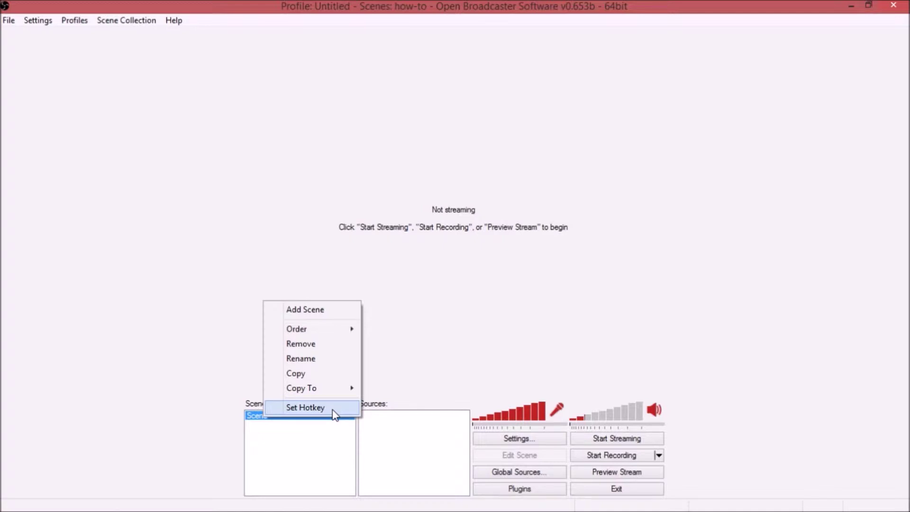
click(344, 364)
text(Test)
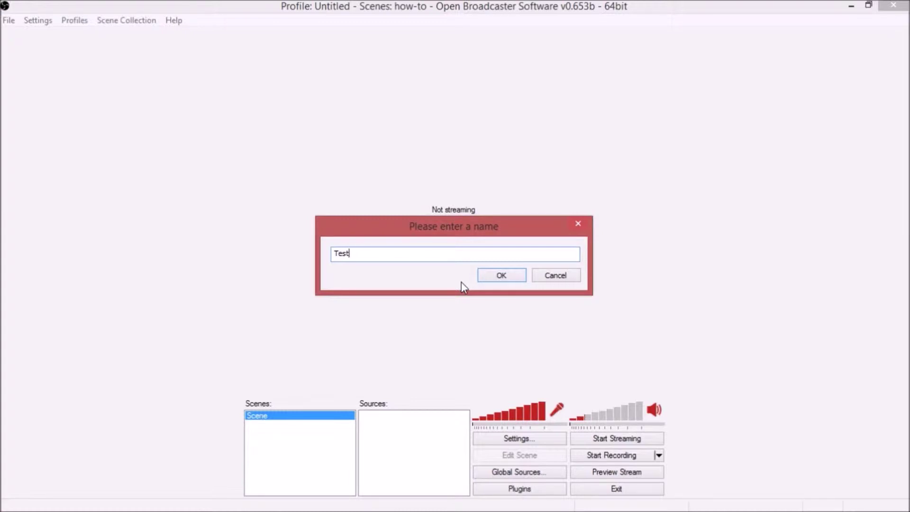
click(518, 276)
Step: Add a second scene named Test2 to the scene list
right_click(268, 442)
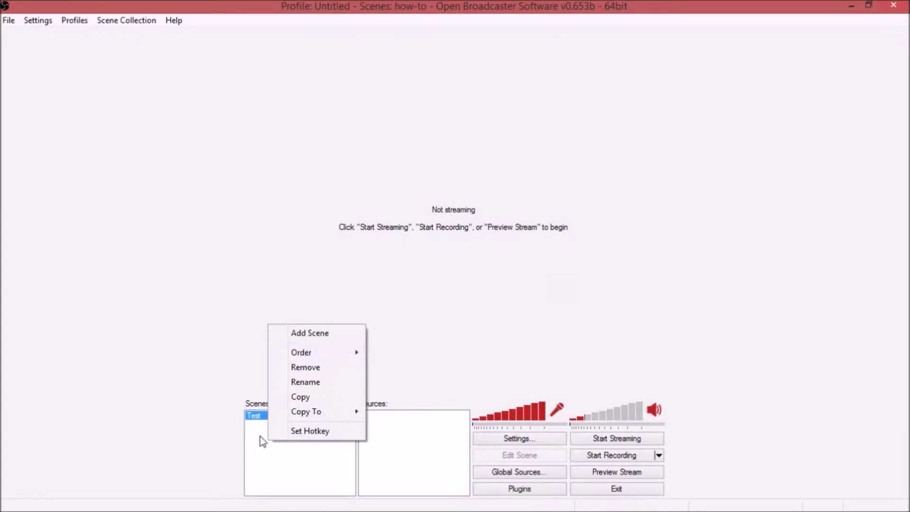
right_click(260, 452)
click(261, 480)
right_click(299, 446)
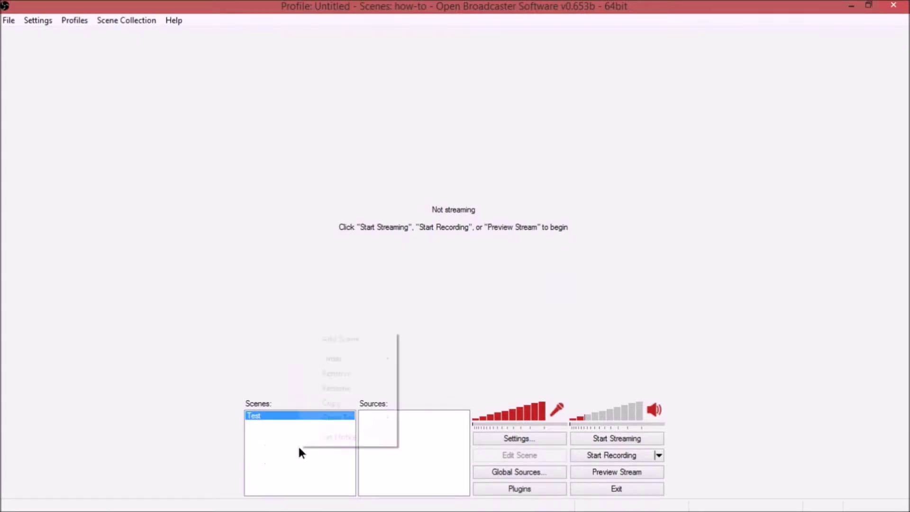
click(348, 340)
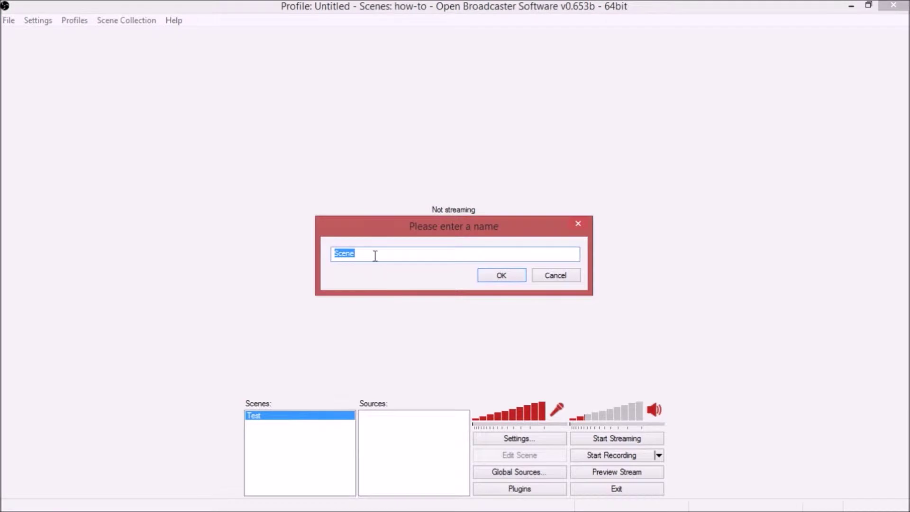
text(Test2)
key(Return)
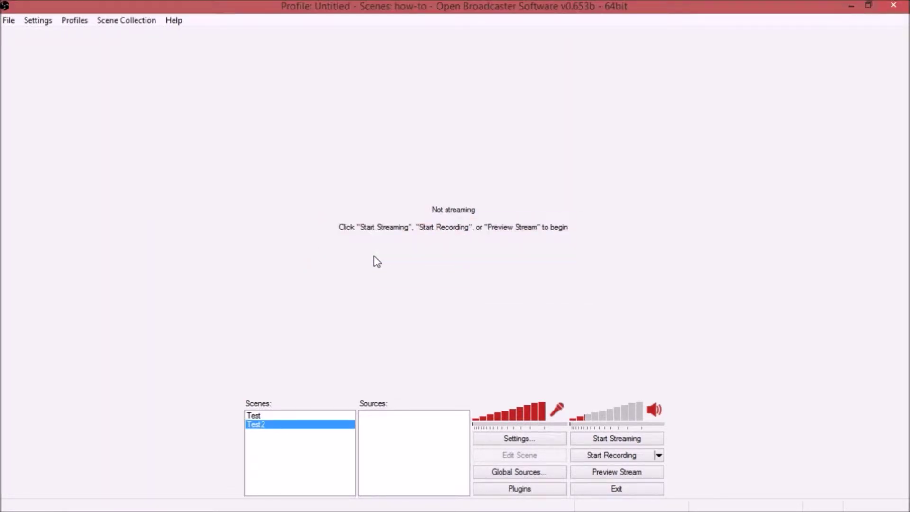
Step: Switch between the Test and Test2 scenes, ending on Test, and start the stream preview
click(286, 416)
click(249, 426)
click(259, 416)
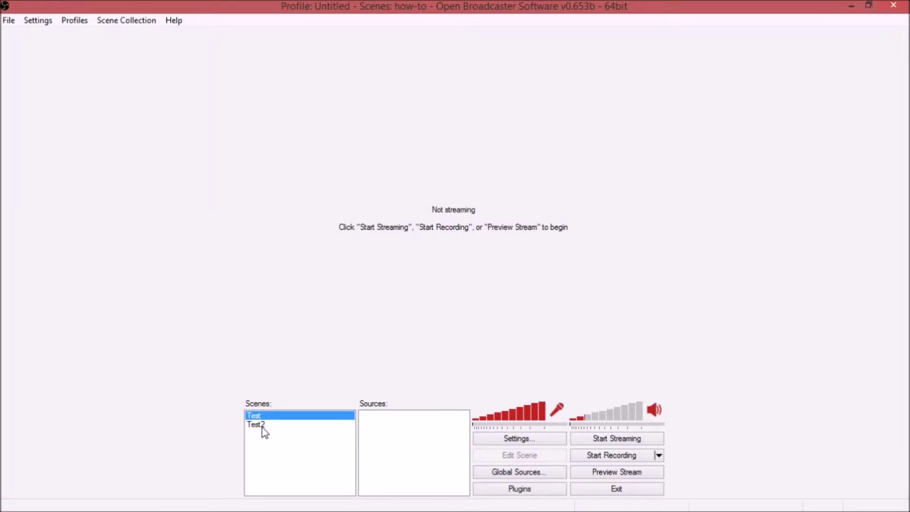
click(262, 428)
click(261, 416)
click(614, 476)
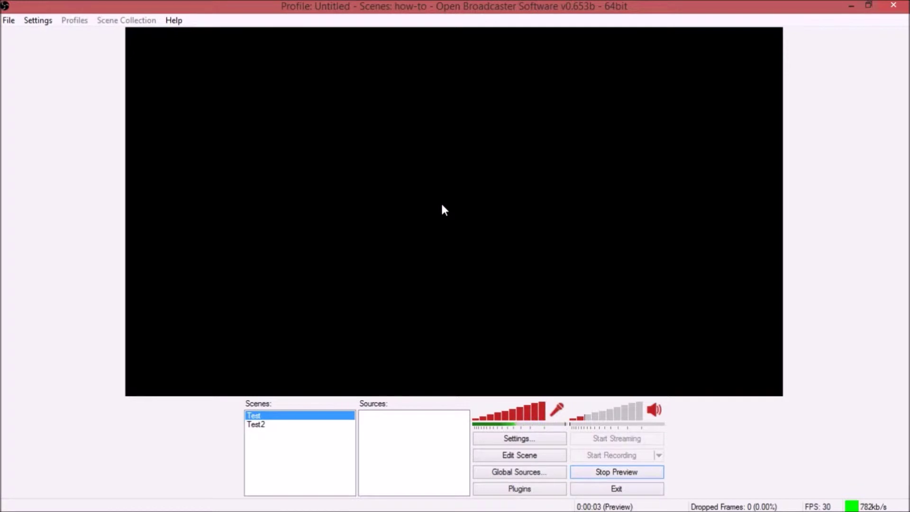
Step: Add a Game Capture source named Minecraft to the Test scene
right_click(406, 428)
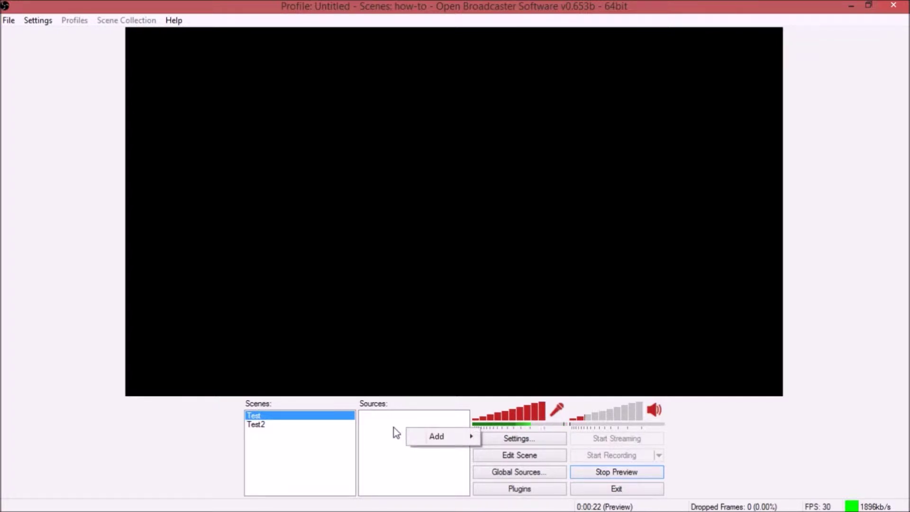
mouse_move(439, 440)
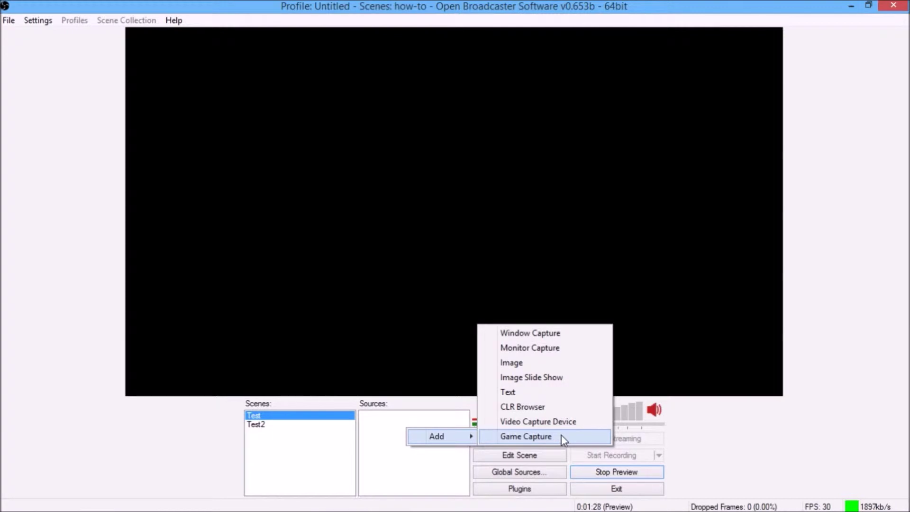
click(546, 437)
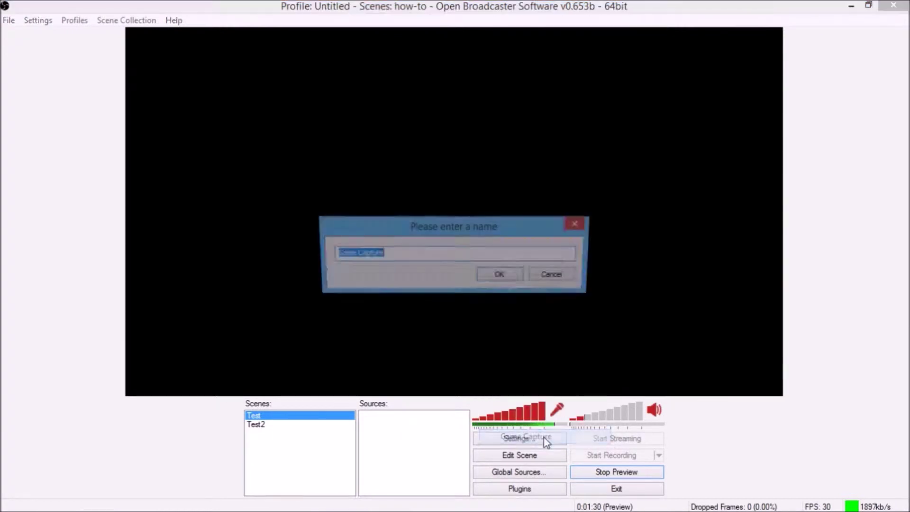
text(M)
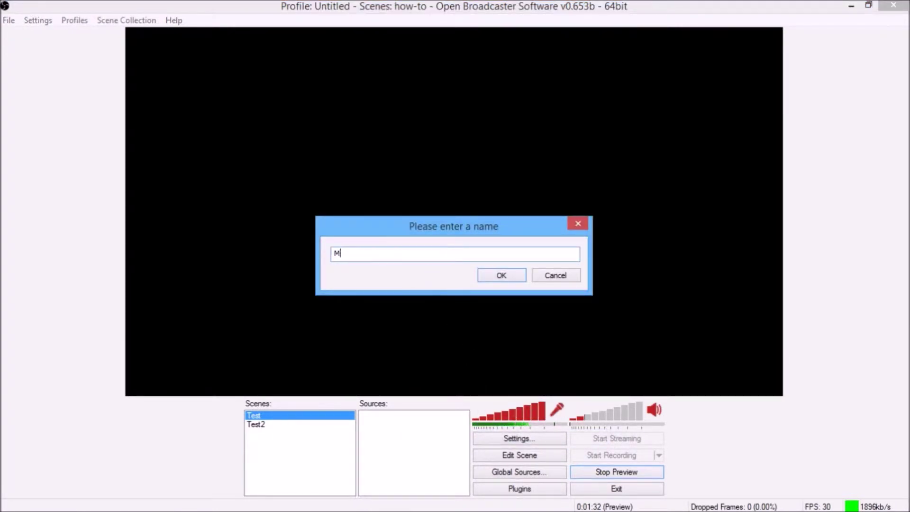
text(inecraft)
click(501, 275)
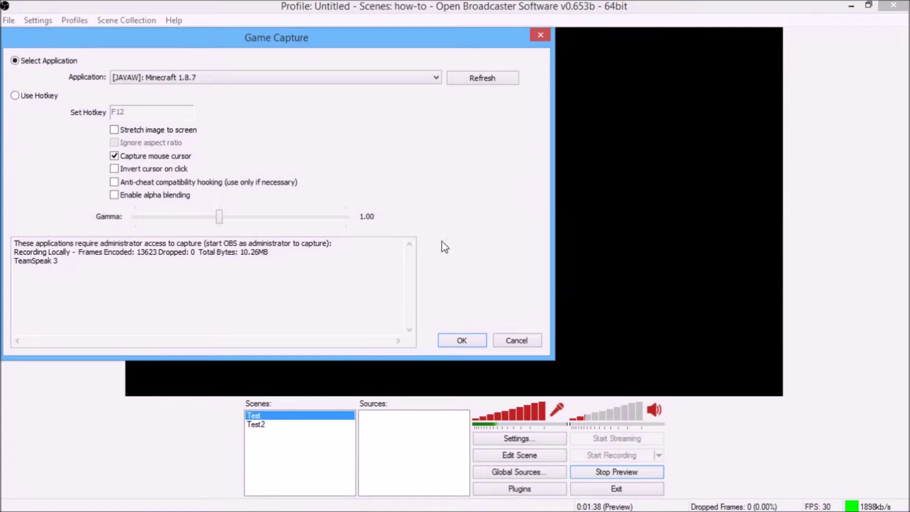
Step: Set the game capture's application to [JAVAW]: Minecraft 1.8.7, enable Stretch image to screen, and accept the settings
drag(315, 43, 466, 93)
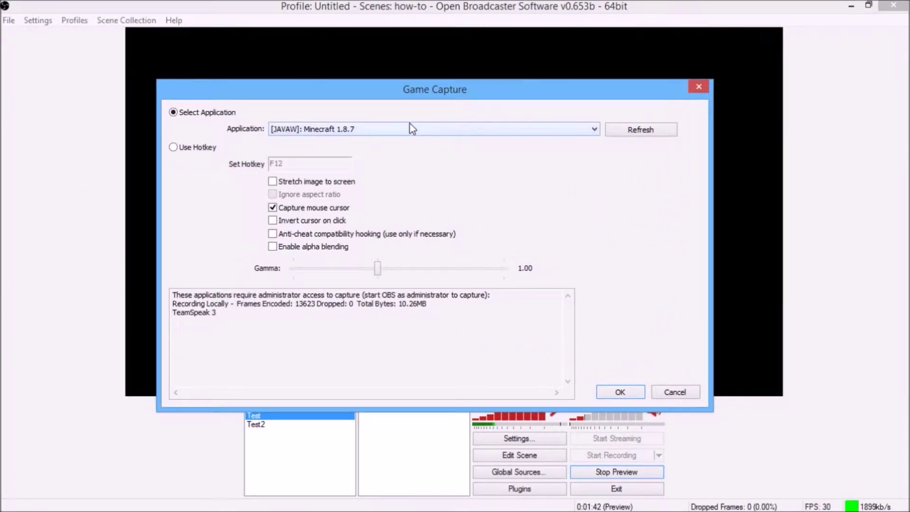
click(319, 133)
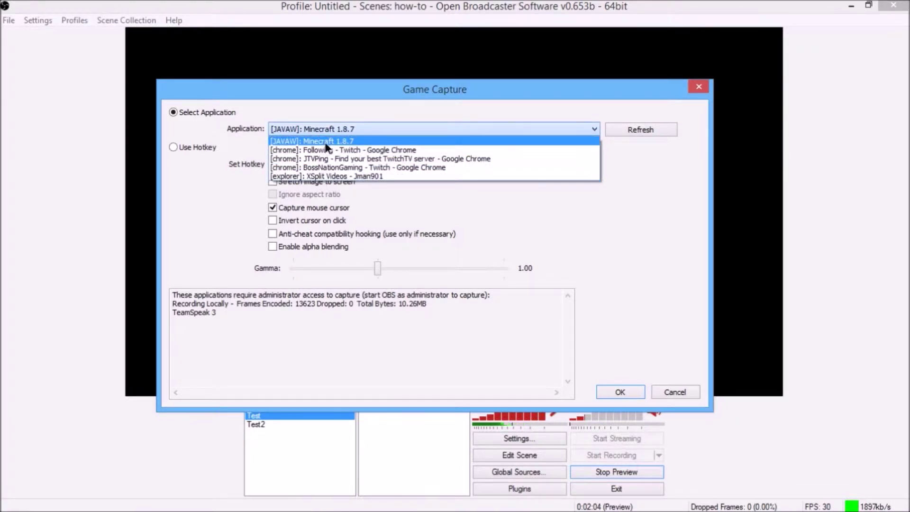
click(325, 142)
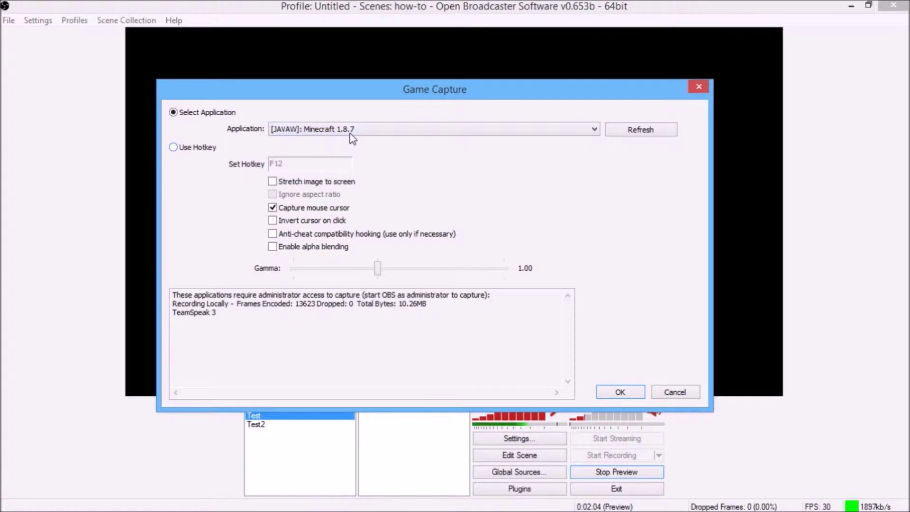
click(273, 181)
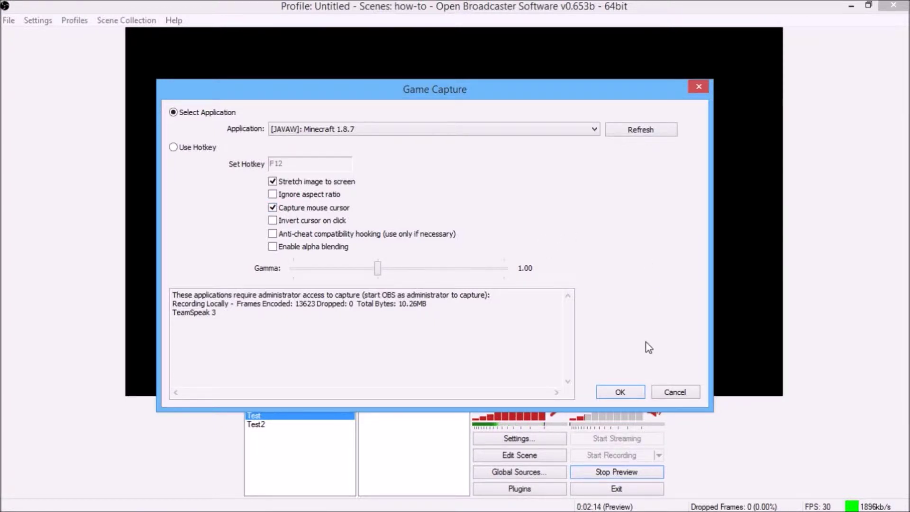
click(620, 392)
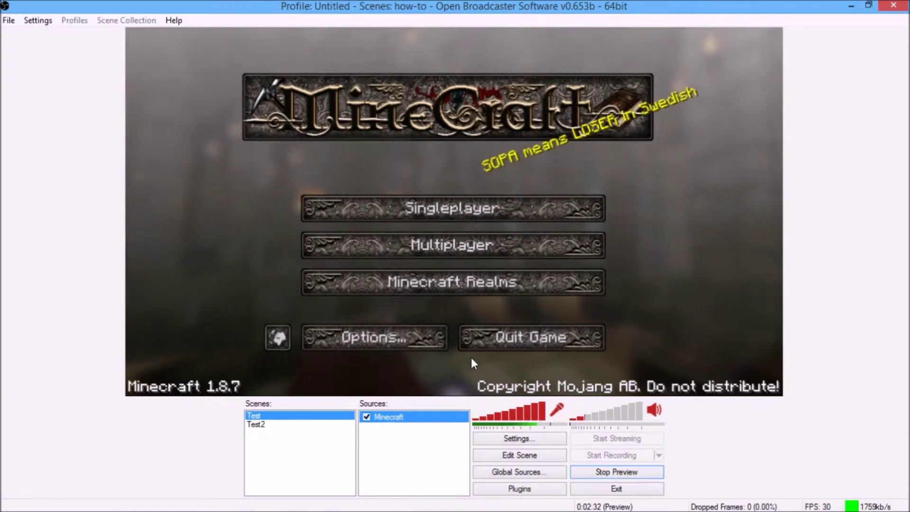
Step: Enable scene editing and scale the Minecraft source down slightly, placing it inside the preview with a black margin all around
click(517, 459)
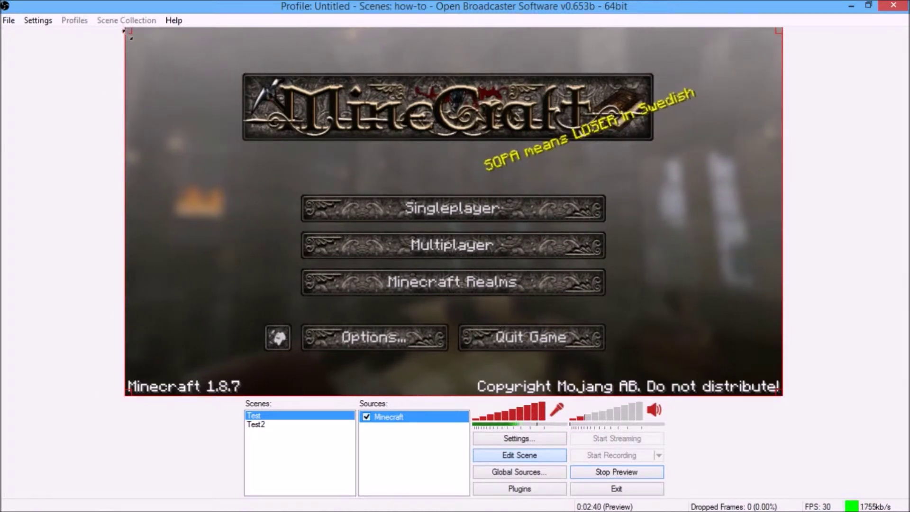
drag(127, 29, 134, 44)
drag(133, 108, 193, 275)
drag(536, 296, 507, 251)
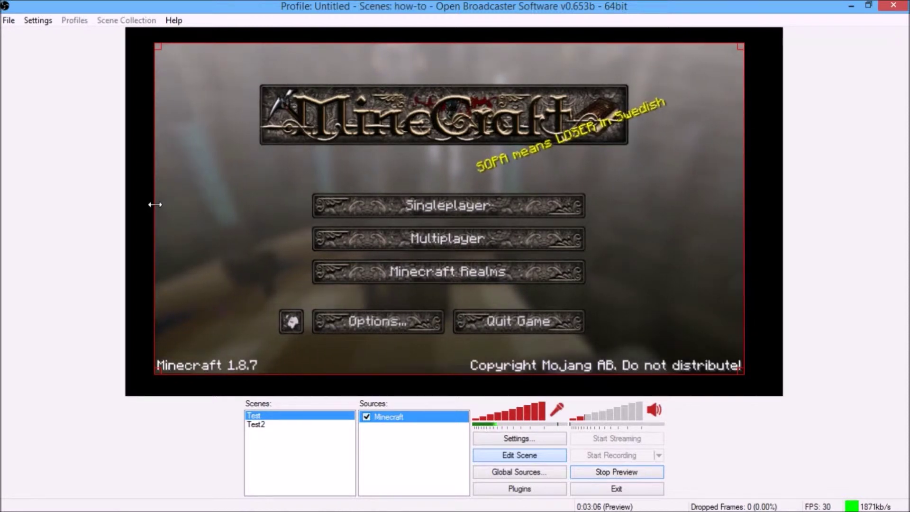
Step: Squash the Minecraft source into a small wide rectangle from its left and top edges and move it to the preview's upper middle
drag(155, 204, 441, 204)
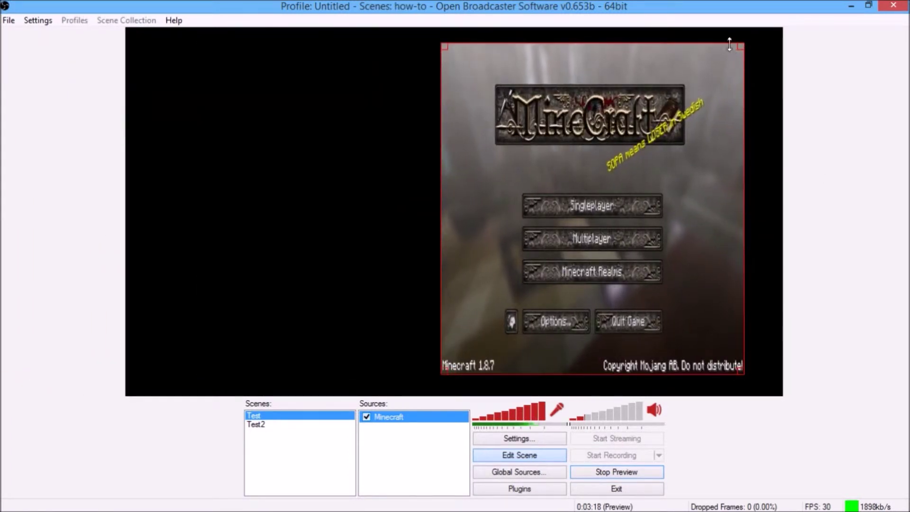
drag(729, 44, 747, 265)
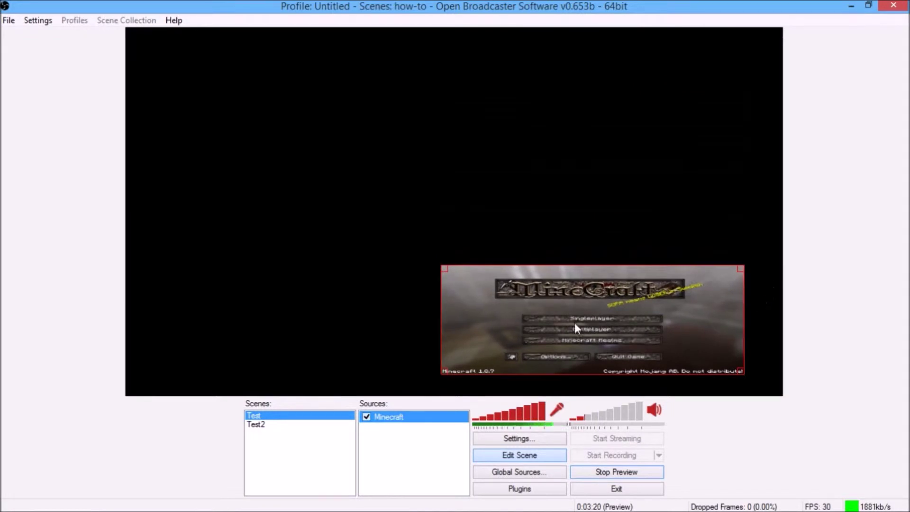
drag(659, 305, 464, 154)
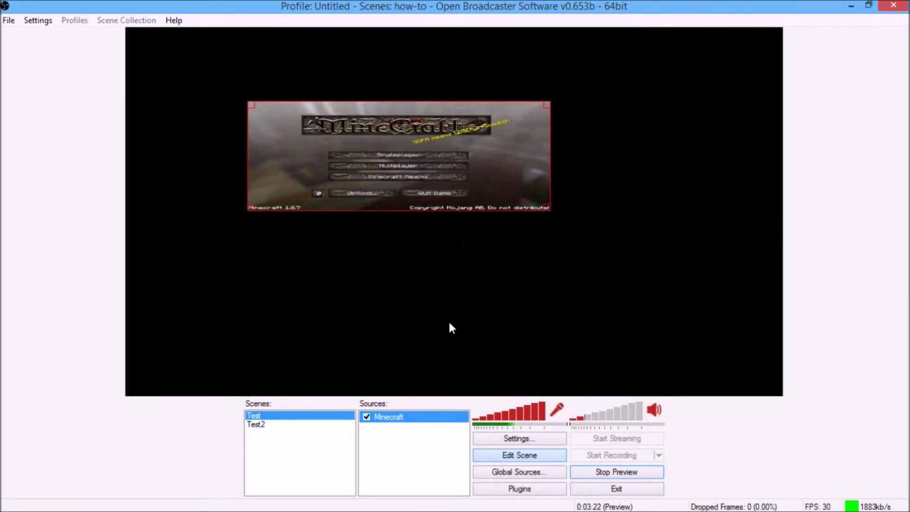
Step: Reset the Minecraft source's size and align it so it fills the whole preview frame
right_click(394, 420)
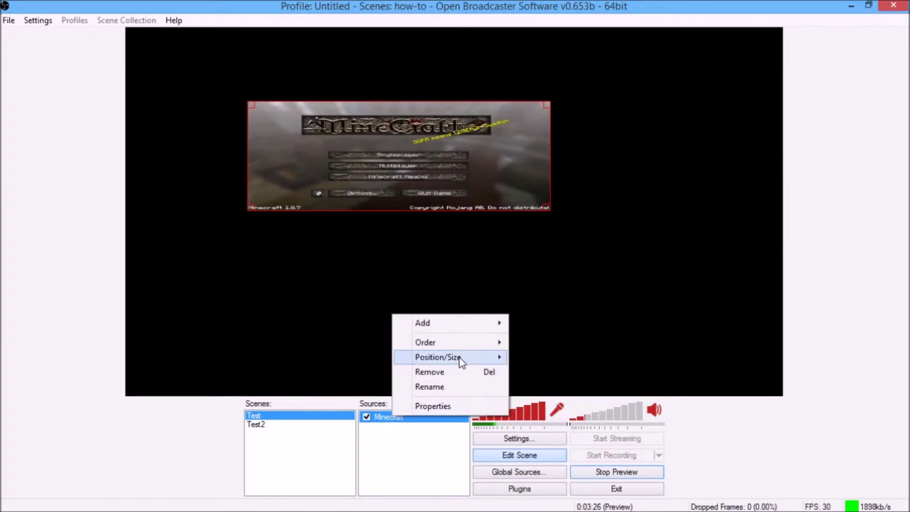
mouse_move(464, 360)
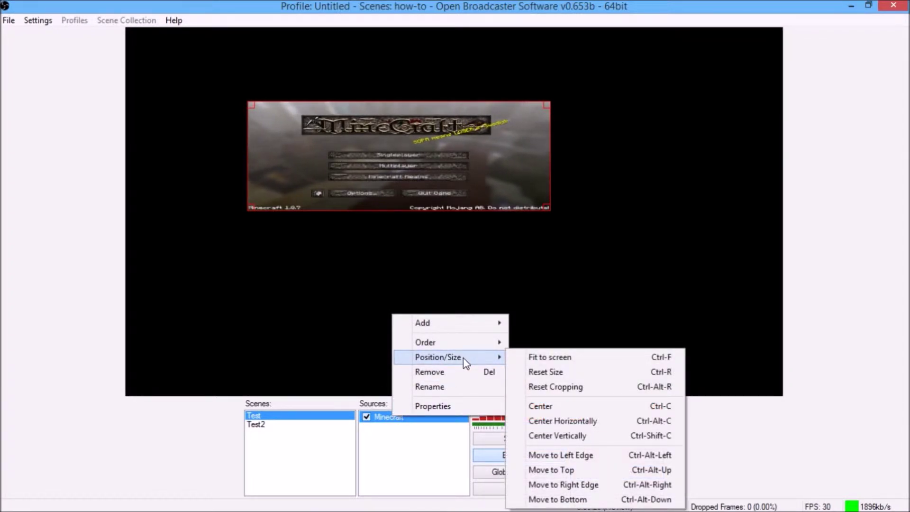
click(534, 371)
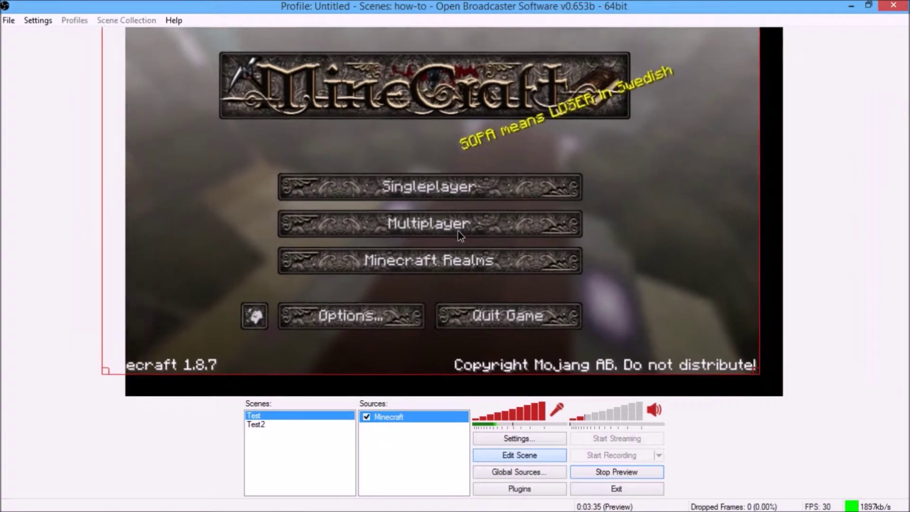
drag(458, 232, 475, 251)
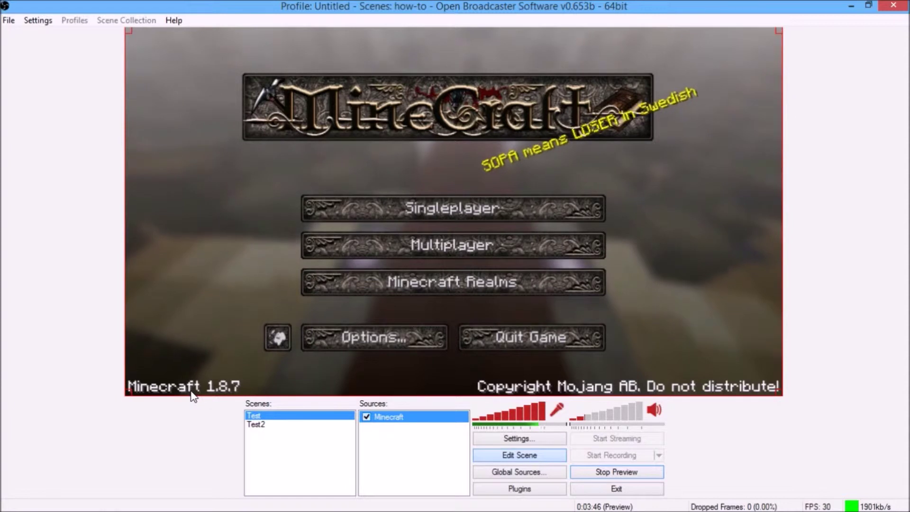
Step: Try cropping a thin strip off the Minecraft source's bottom edge, and restore the full image to fill the preview
key(alt)
drag(190, 396, 191, 378)
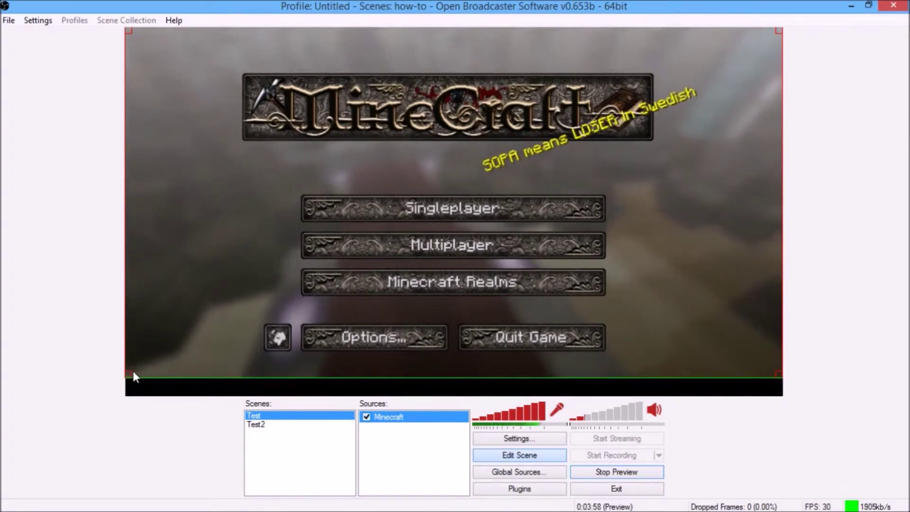
mouse_move(127, 373)
mouse_down()
mouse_move(427, 200)
mouse_move(335, 265)
mouse_move(220, 309)
mouse_move(242, 315)
mouse_move(172, 367)
mouse_move(136, 369)
mouse_up()
drag(133, 330, 125, 329)
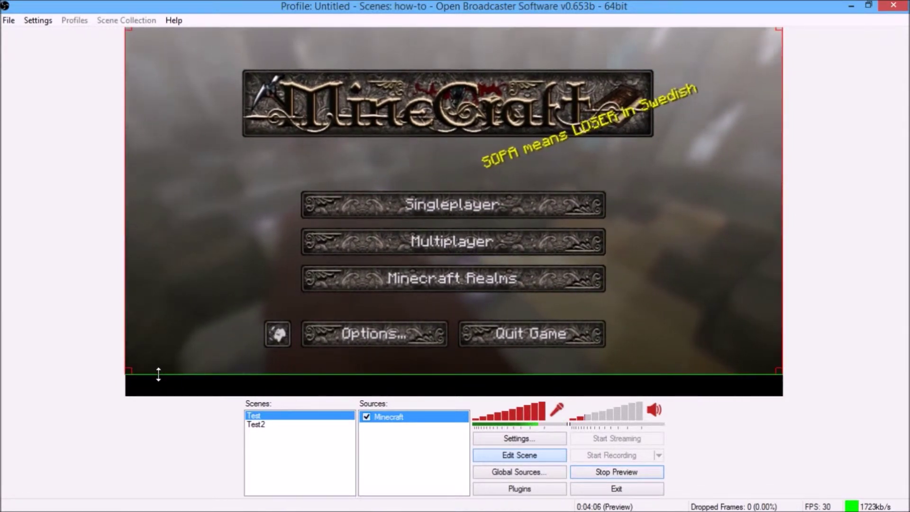
drag(158, 374, 158, 392)
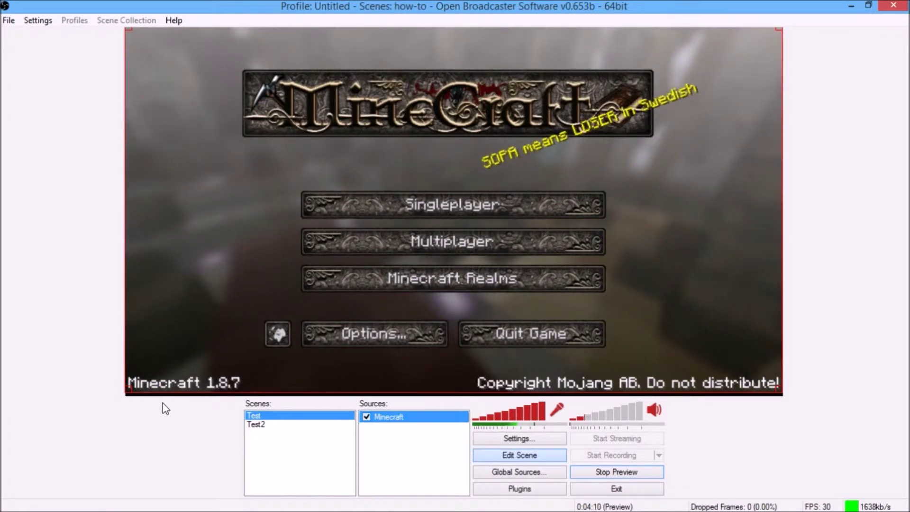
drag(185, 352, 185, 355)
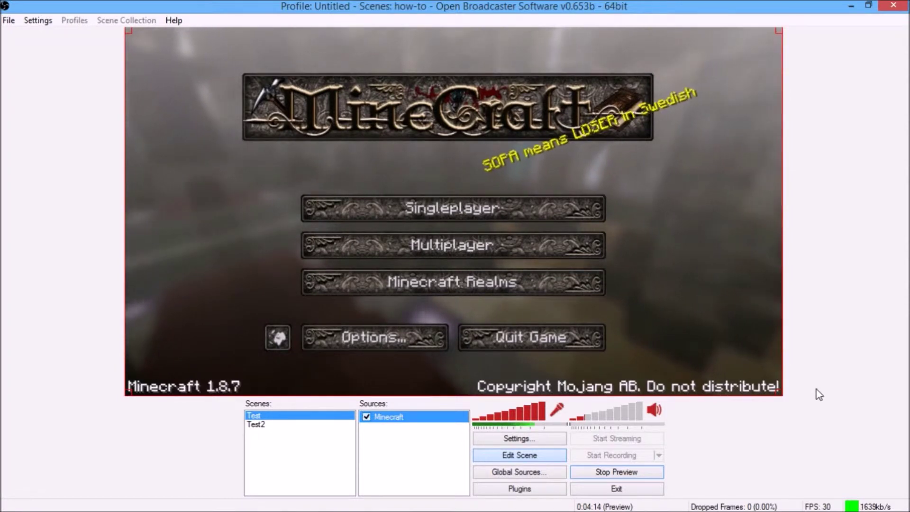
Step: Scale the Minecraft source proportionally to a little over half the preview width and move it away from the corner toward the center
drag(780, 394, 513, 239)
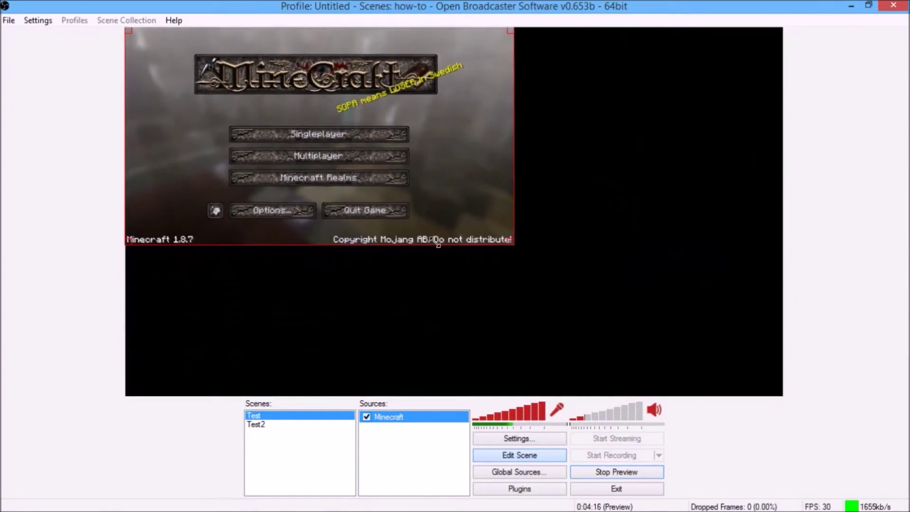
drag(361, 201, 430, 254)
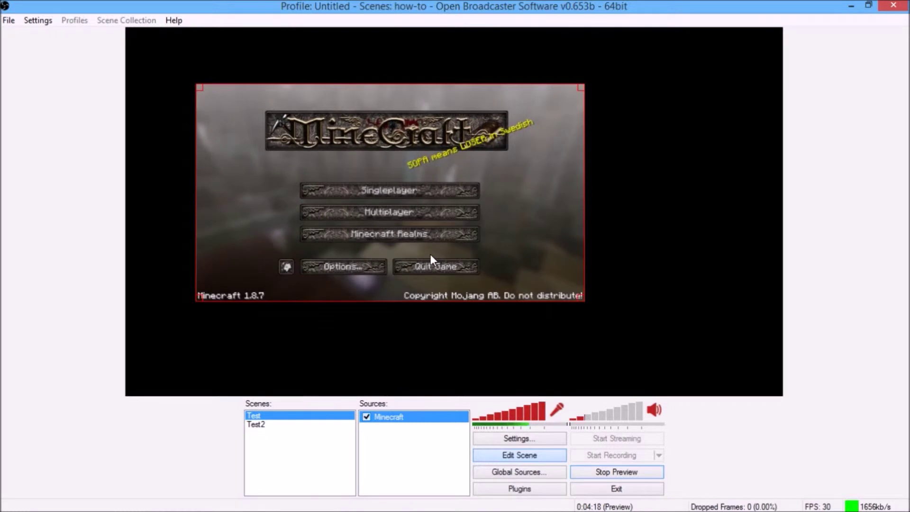
Step: Fit the Minecraft source to the screen and add an image source named overlay to the Test scene
right_click(397, 418)
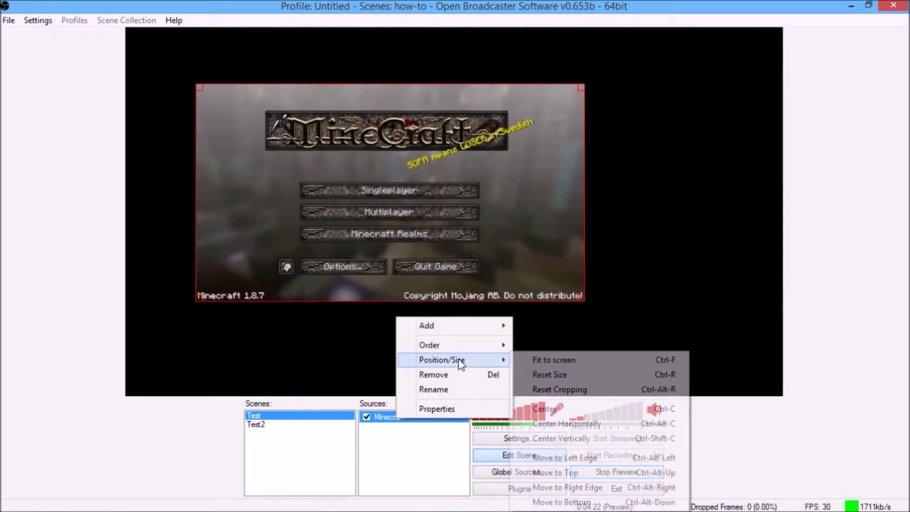
click(551, 362)
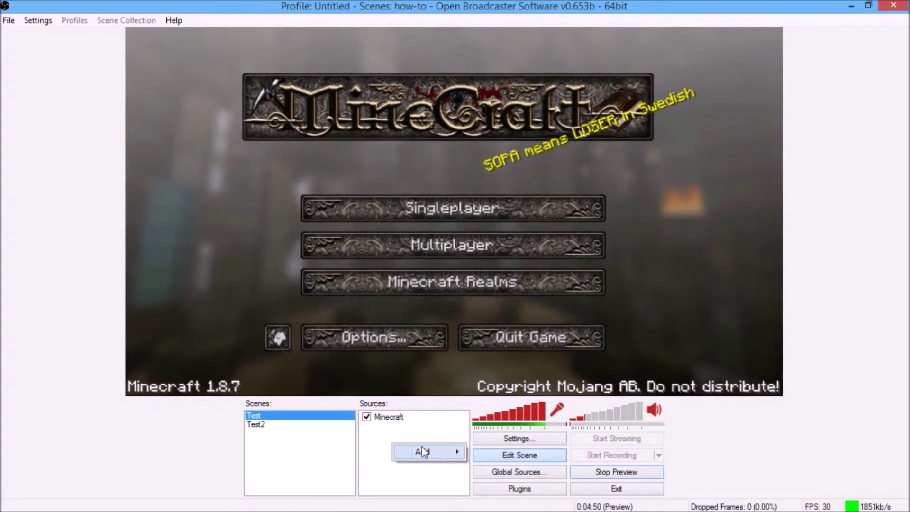
mouse_move(431, 451)
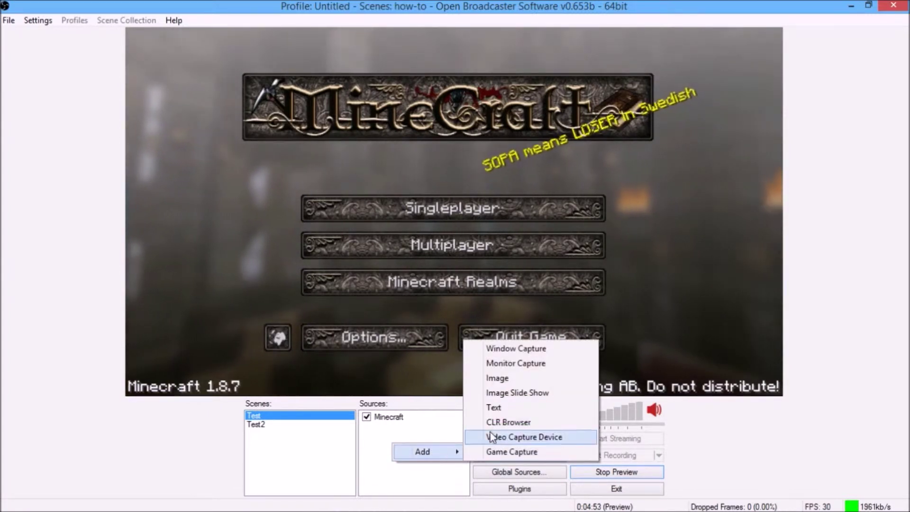
click(517, 378)
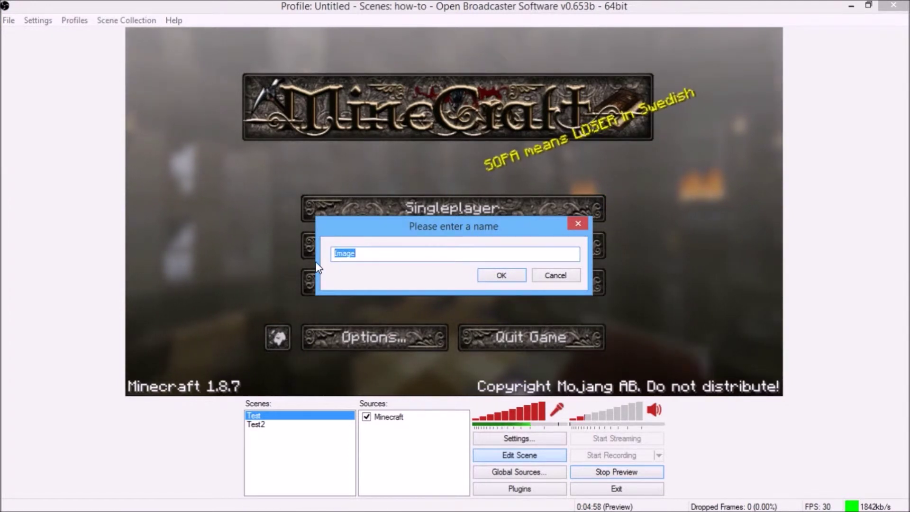
text(overlay)
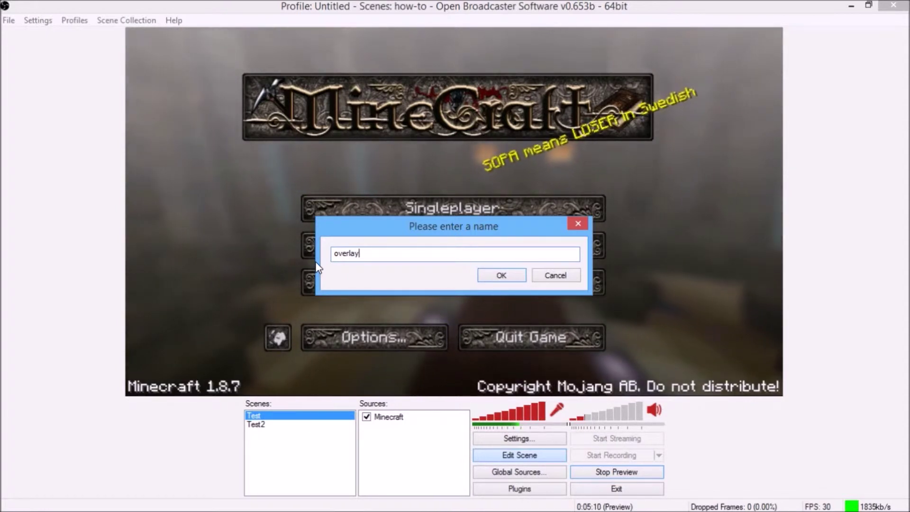
click(496, 276)
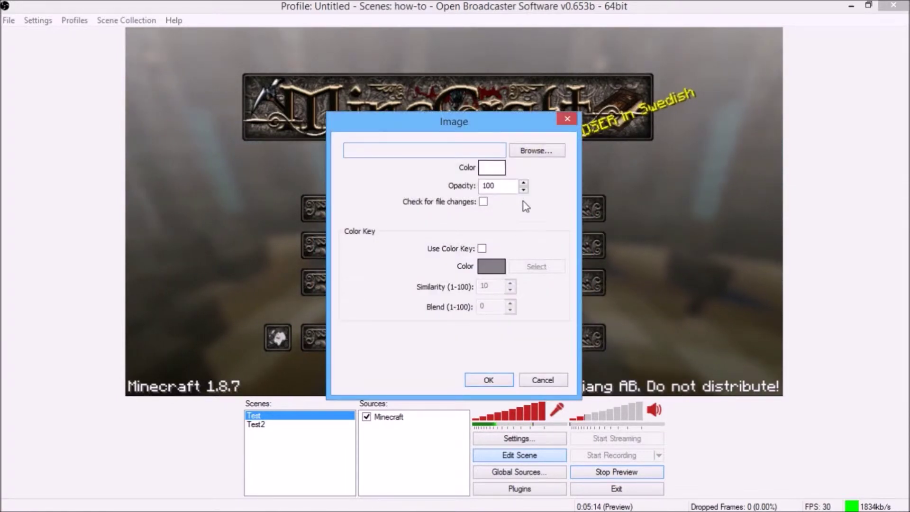
Step: Load BossOverlay2.png from D:\BOSS\Stream Stuff as the overlay source's image, keeping the other image settings
drag(490, 124, 459, 96)
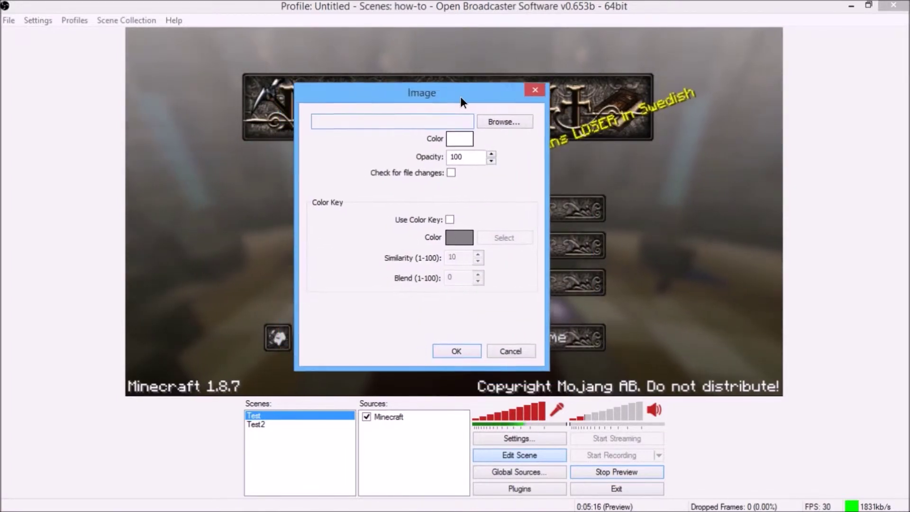
click(502, 122)
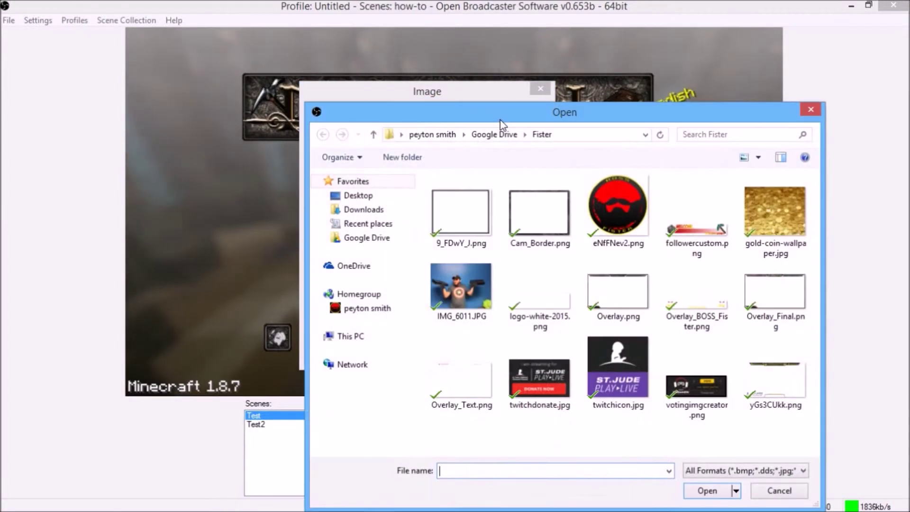
click(365, 334)
double_click(645, 340)
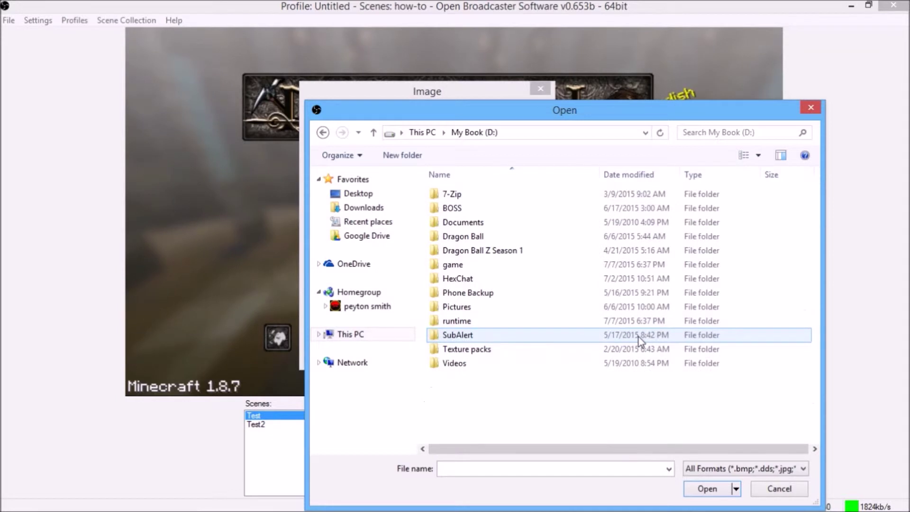
double_click(458, 207)
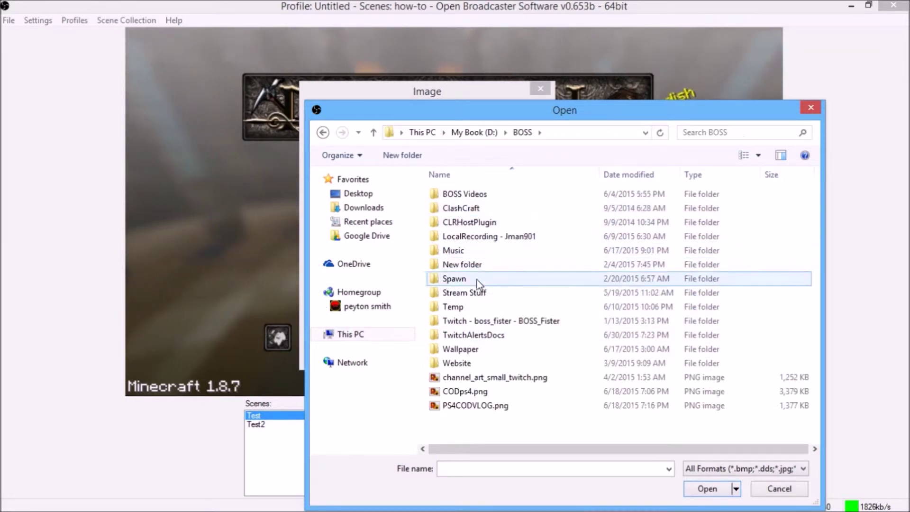
double_click(472, 292)
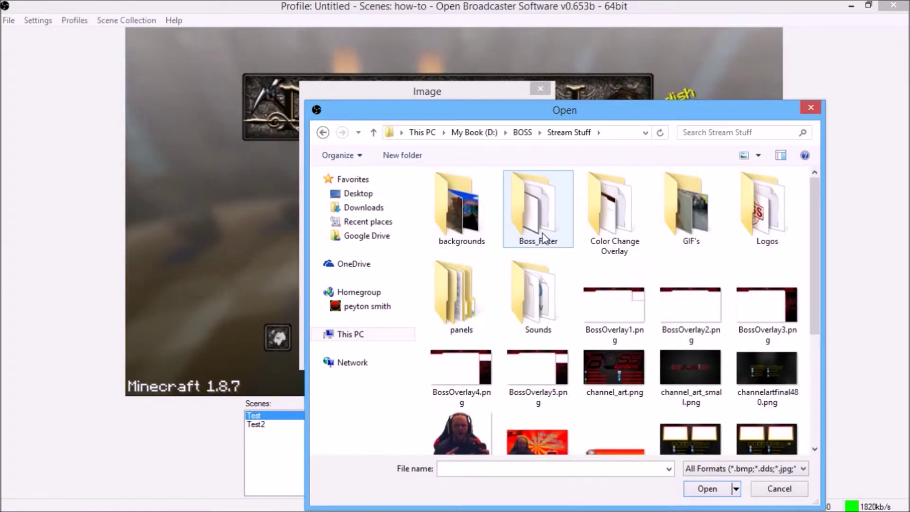
drag(757, 111, 613, 57)
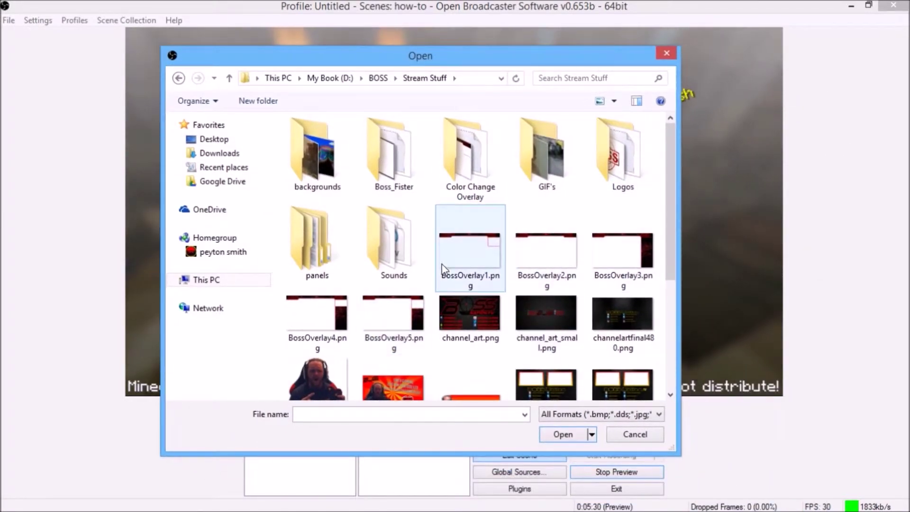
click(550, 250)
click(570, 434)
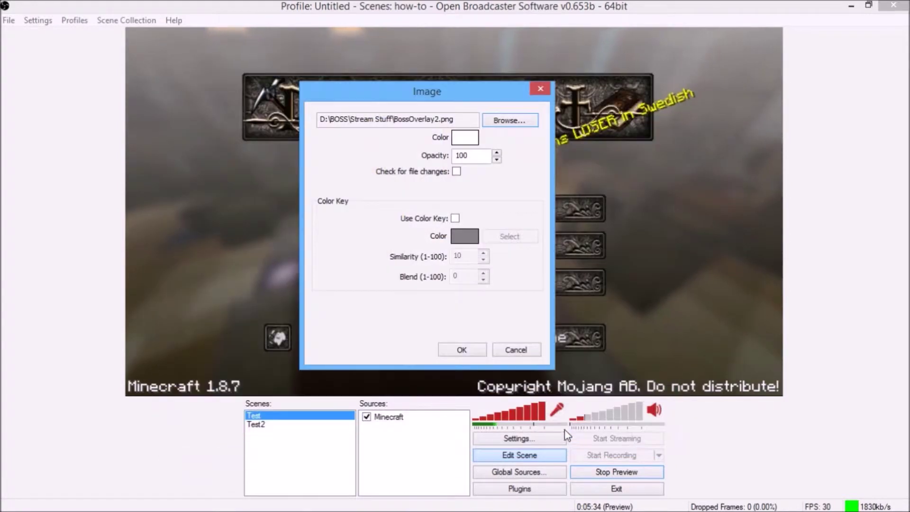
click(462, 350)
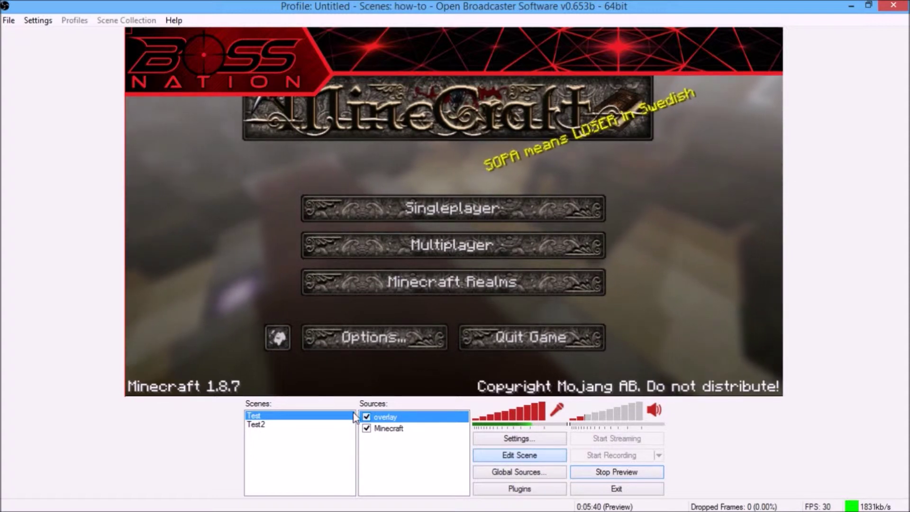
Step: Fit the overlay source to the screen so its banner spans the full preview width
right_click(391, 421)
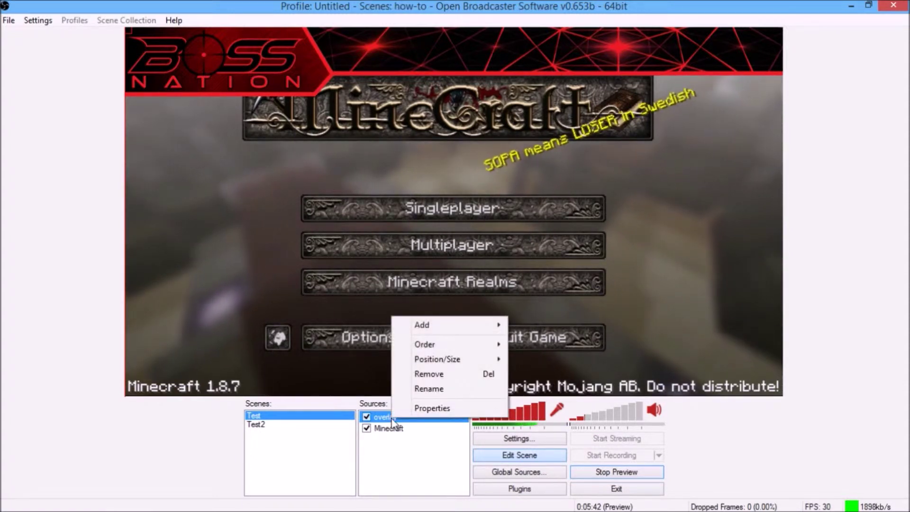
mouse_move(455, 359)
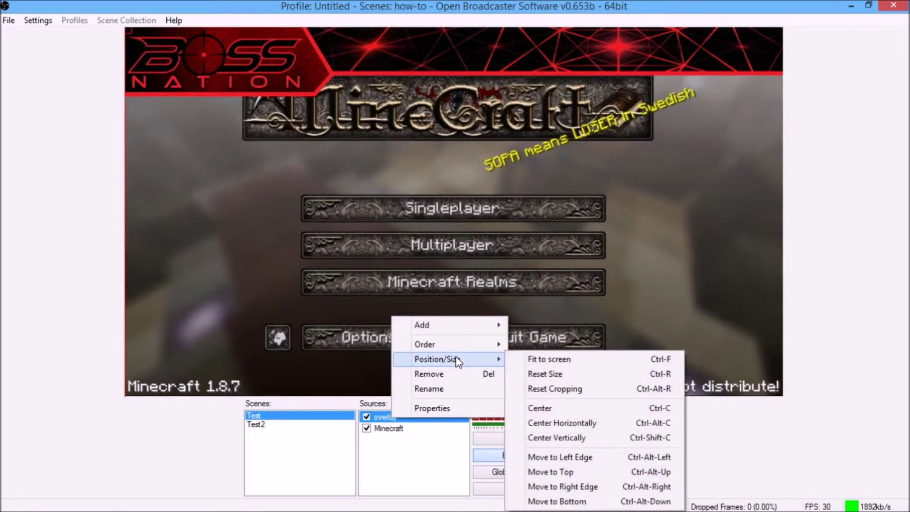
click(544, 359)
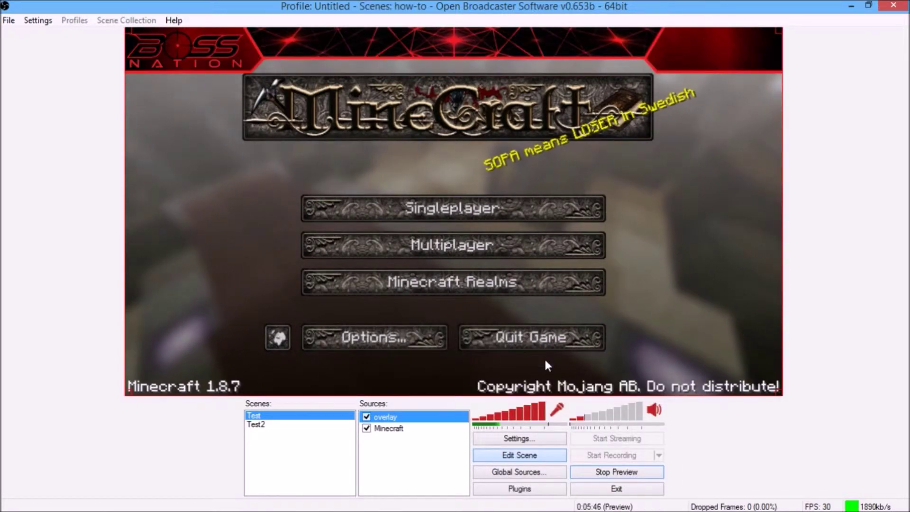
Step: Shrink the Minecraft source to about nine tenths of the preview width, below the overlay banner, and center it horizontally
click(389, 431)
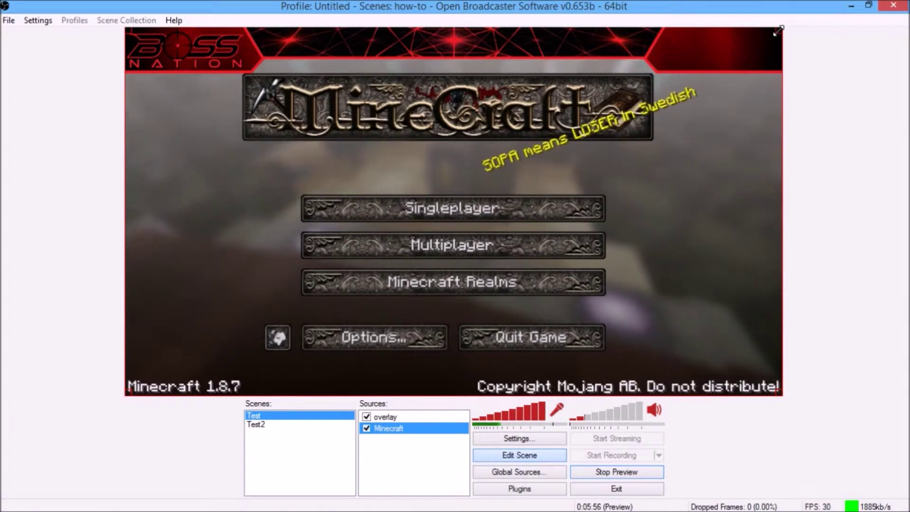
drag(780, 28, 721, 93)
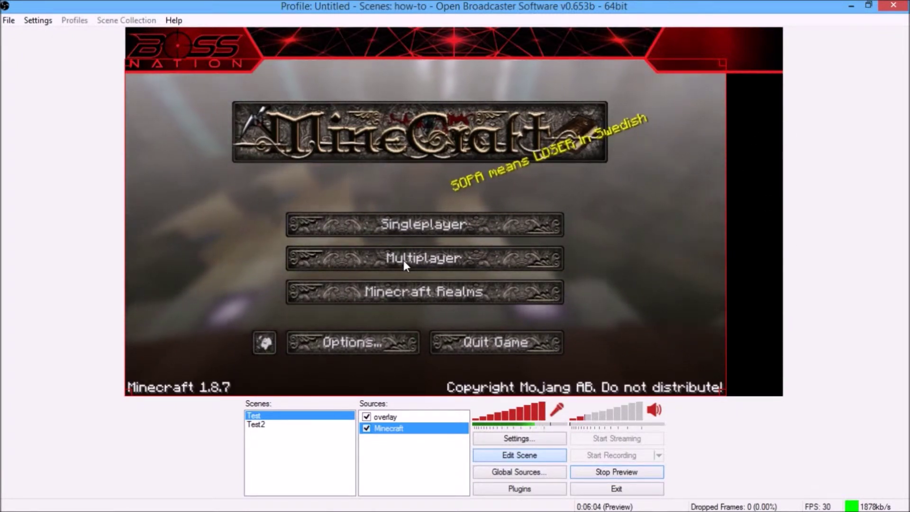
right_click(389, 429)
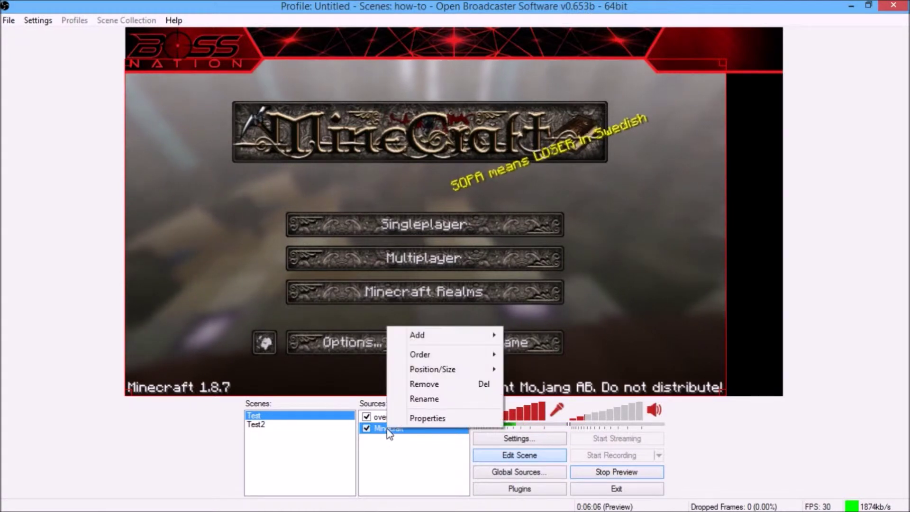
mouse_move(467, 369)
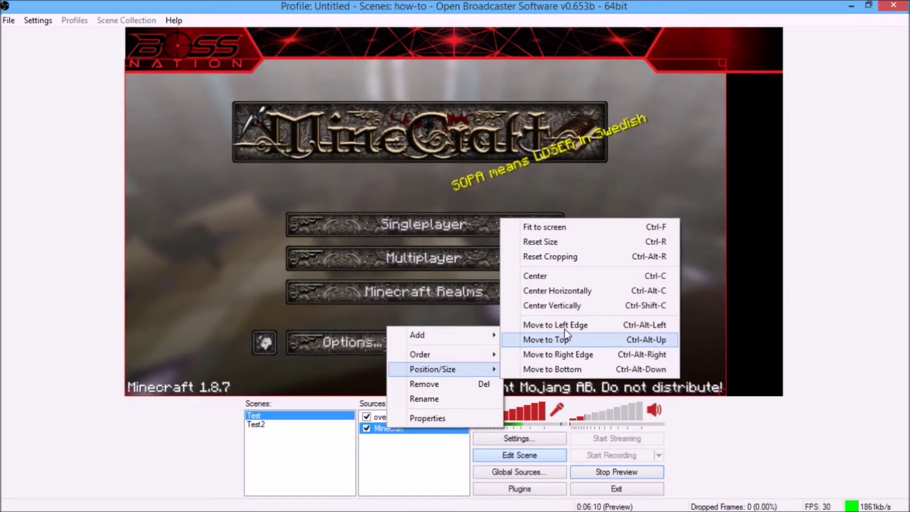
click(584, 294)
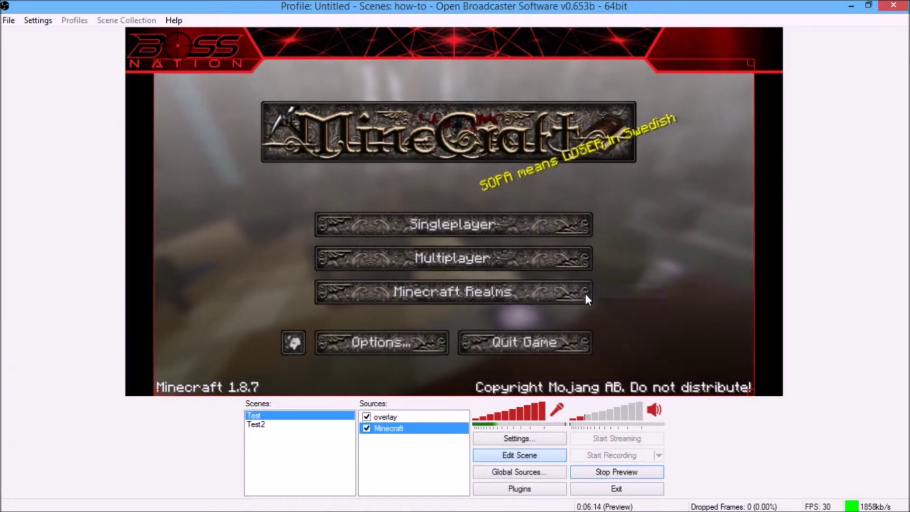
click(65, 271)
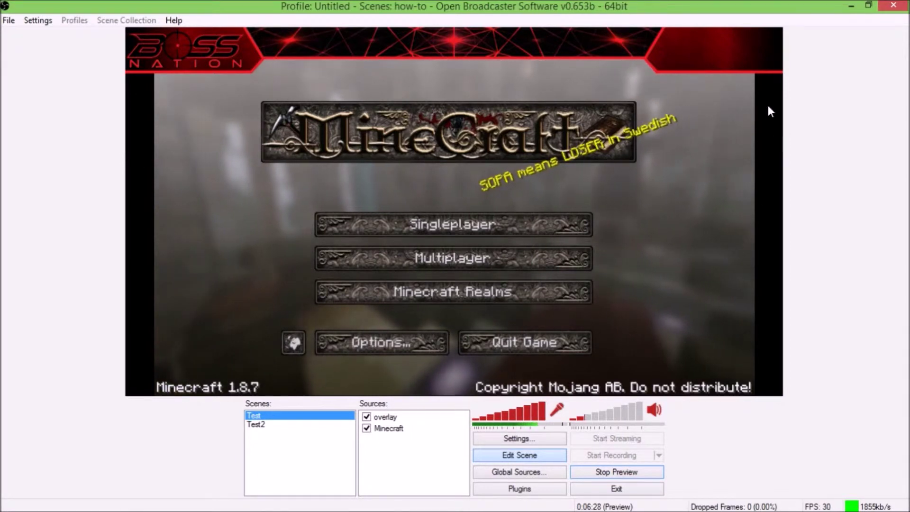
Step: Add another image source named Background to the Test scene
right_click(386, 454)
mouse_move(416, 463)
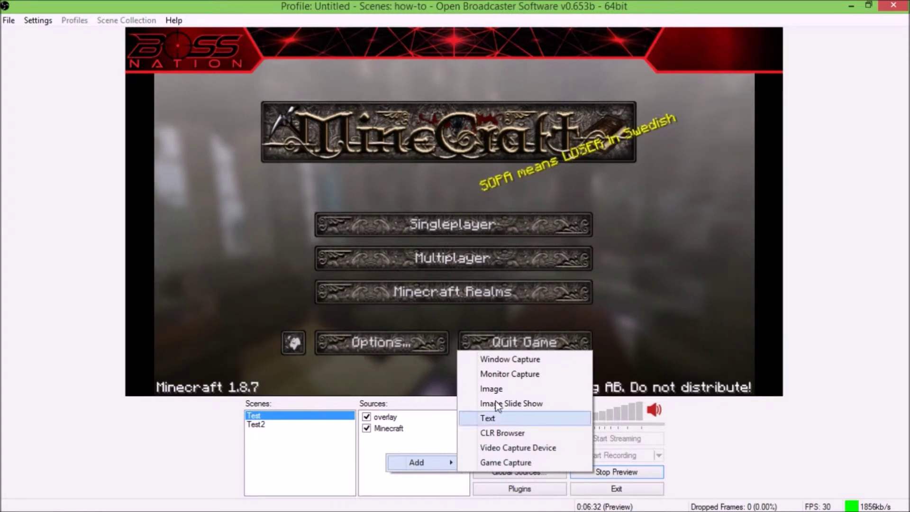
click(493, 389)
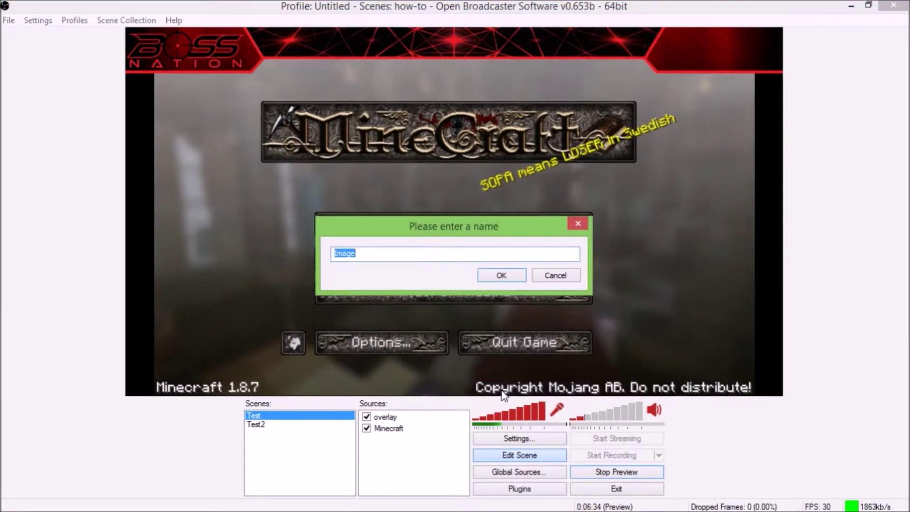
text(Back)
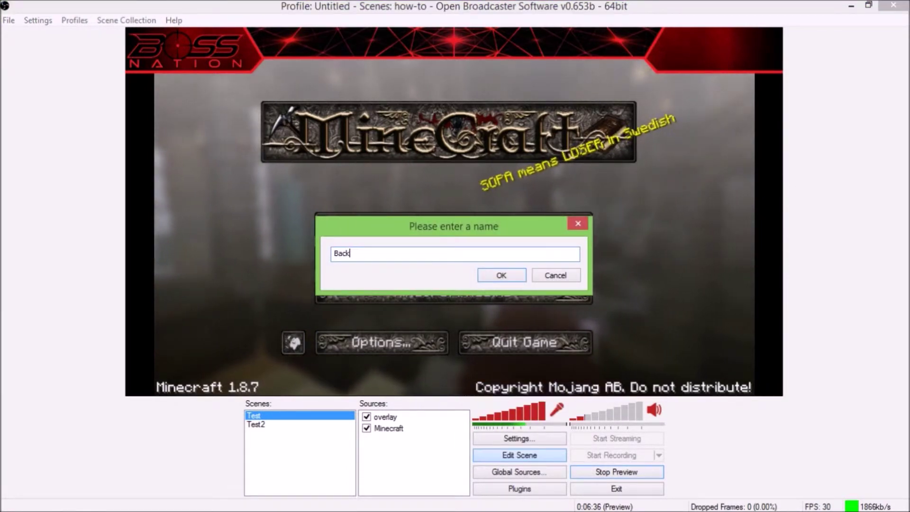
text(ground)
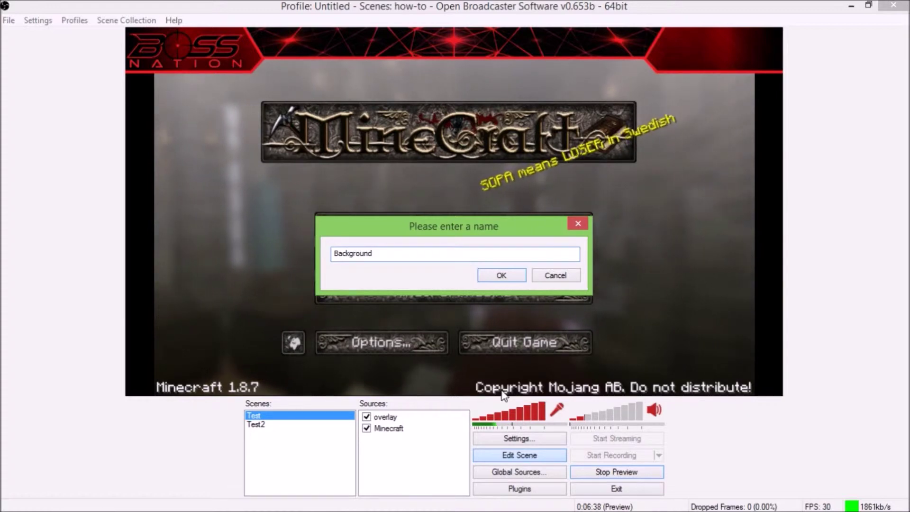
click(501, 275)
Step: Load the grass-and-dirt picture download.jpg from the Stream Stuff backgrounds folder as the Background source's image
click(535, 153)
double_click(494, 180)
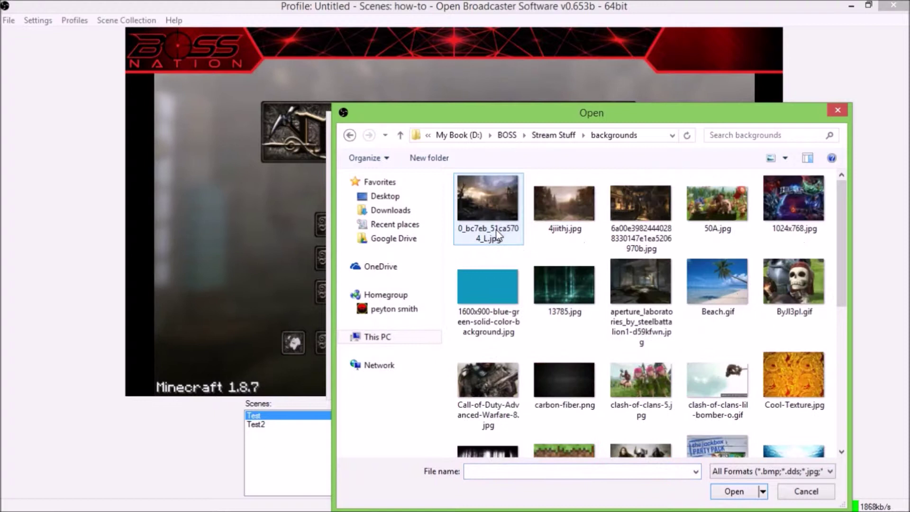
drag(660, 117, 516, 51)
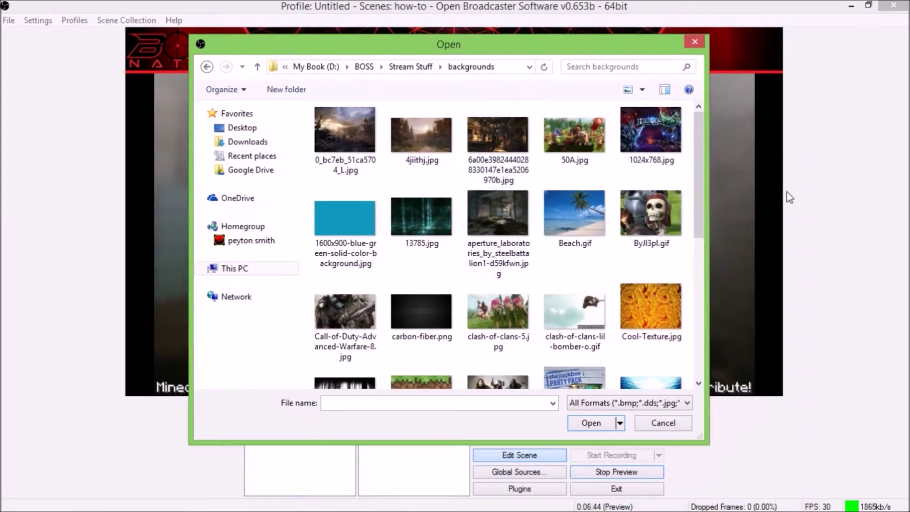
scroll(698, 145, down, 3)
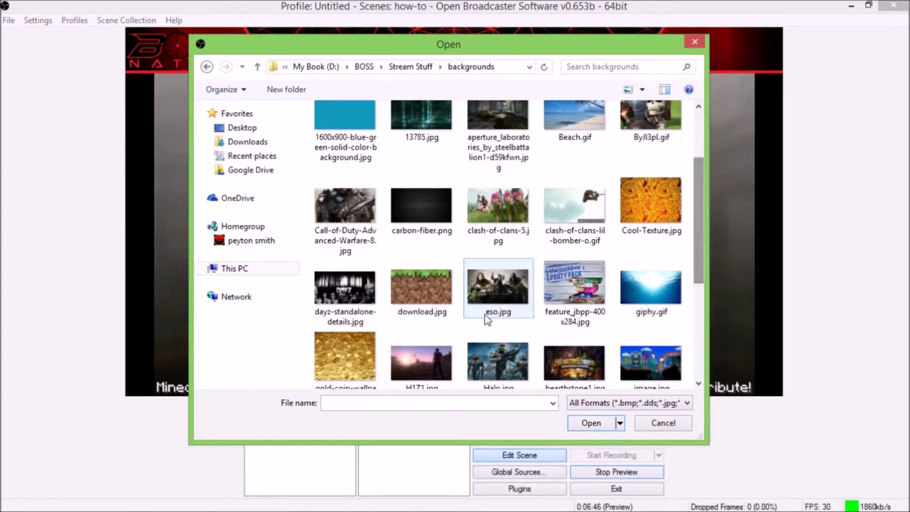
click(421, 305)
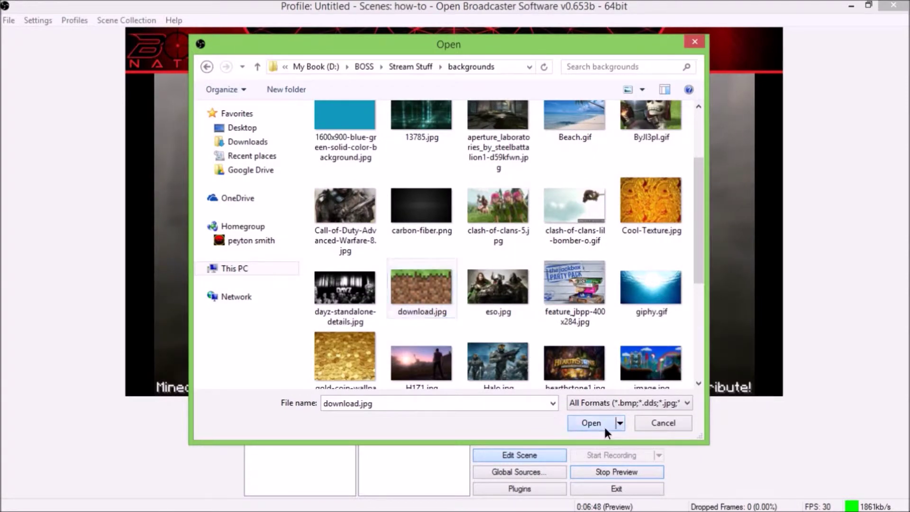
click(603, 425)
click(488, 379)
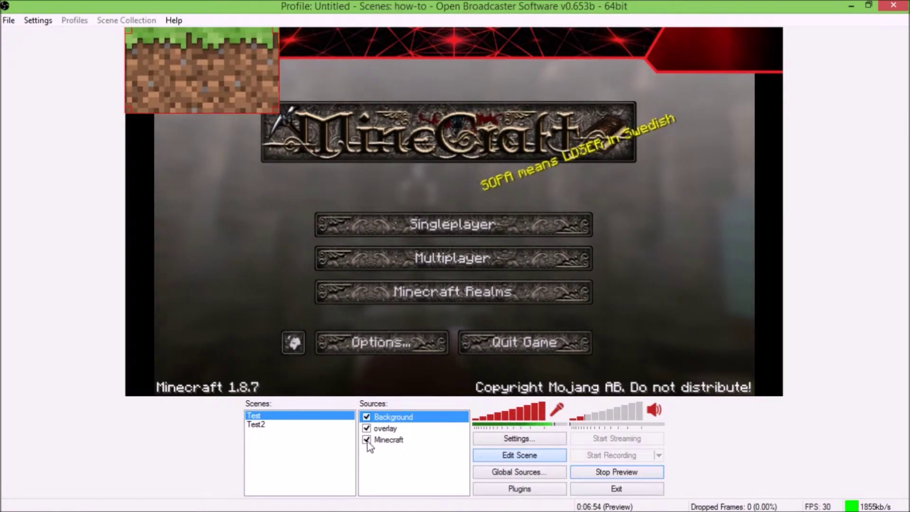
Step: Fit the Background source to the screen so it fills the whole preview
right_click(380, 420)
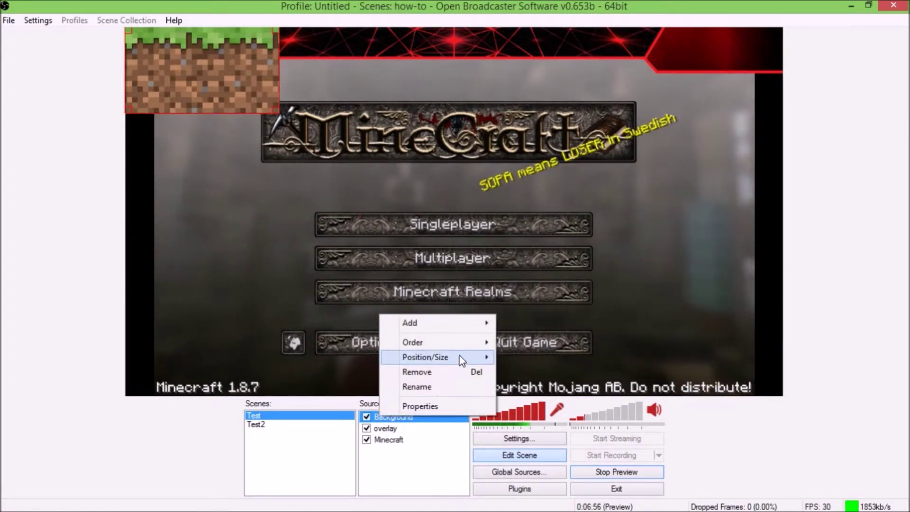
mouse_move(488, 357)
click(545, 359)
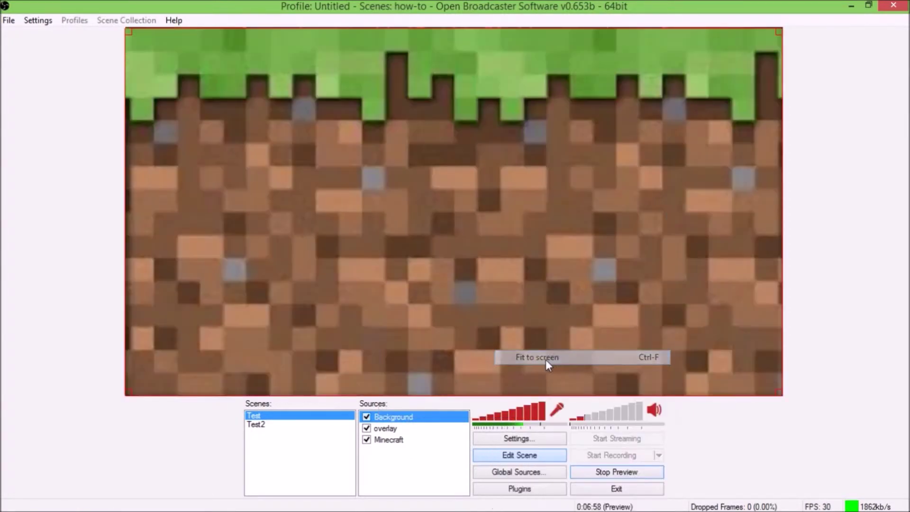
Step: Move the Background source below overlay and Minecraft in the source order, and align its upper edge with the overlay banner's lower edge
right_click(389, 420)
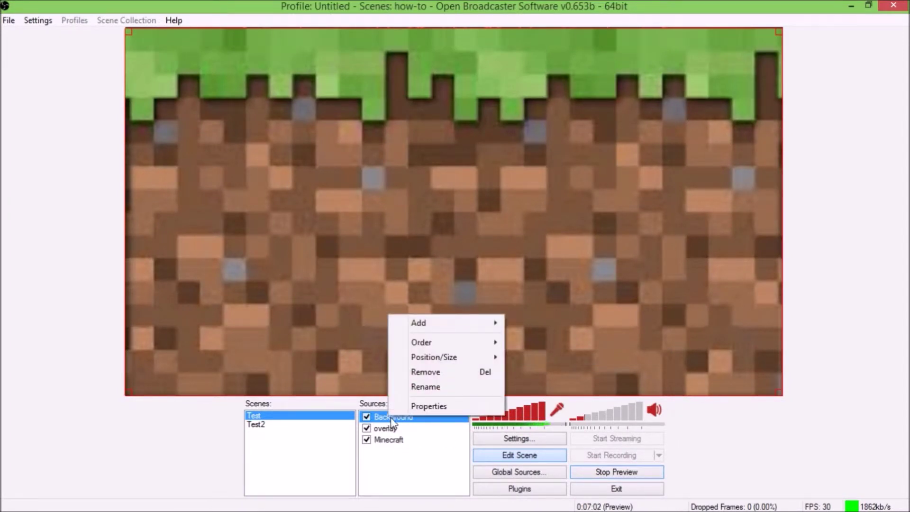
mouse_move(460, 348)
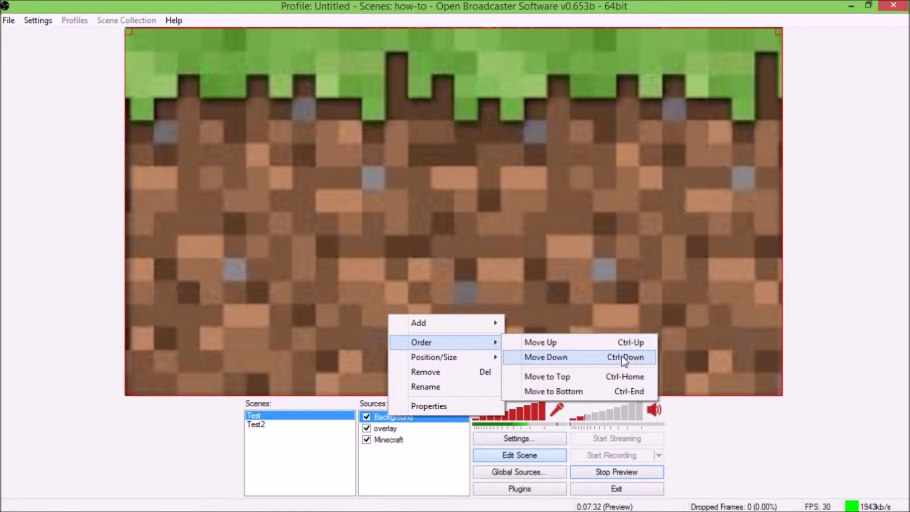
click(450, 452)
click(399, 417)
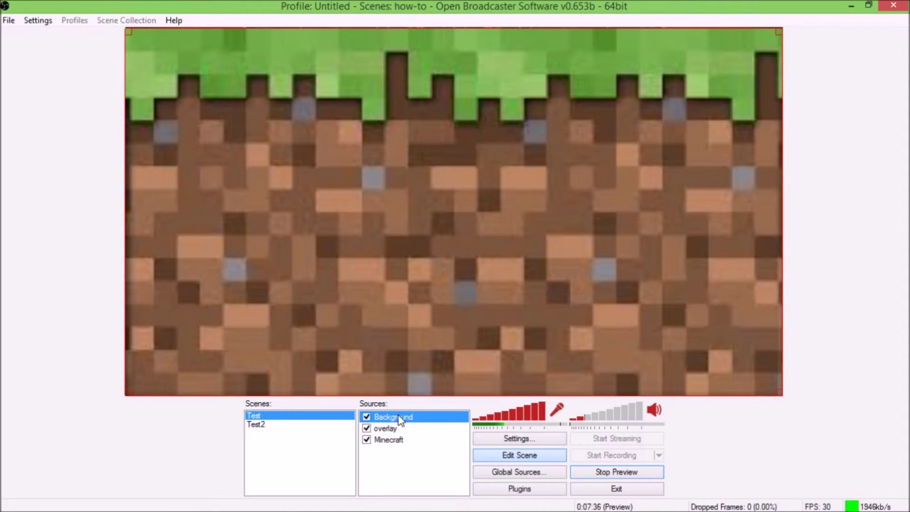
key(ctrl+Down)
key(ctrl+Down)
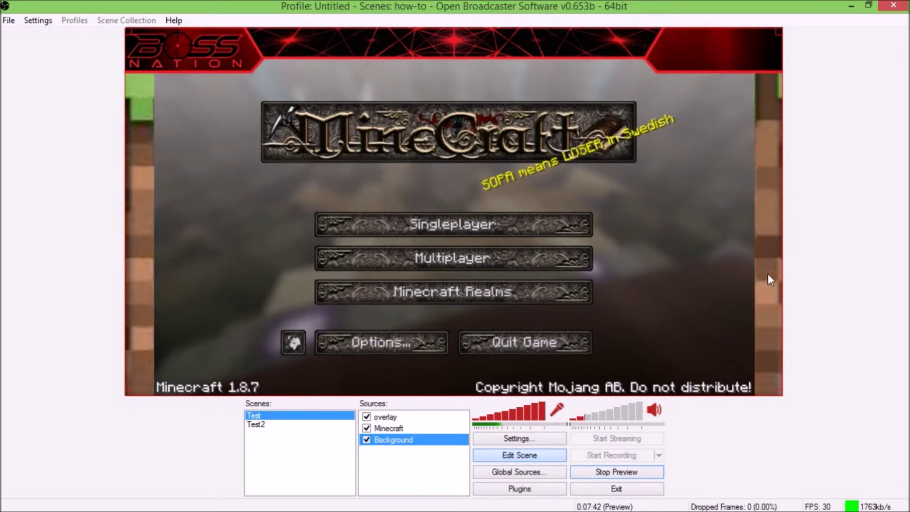
drag(769, 265, 771, 310)
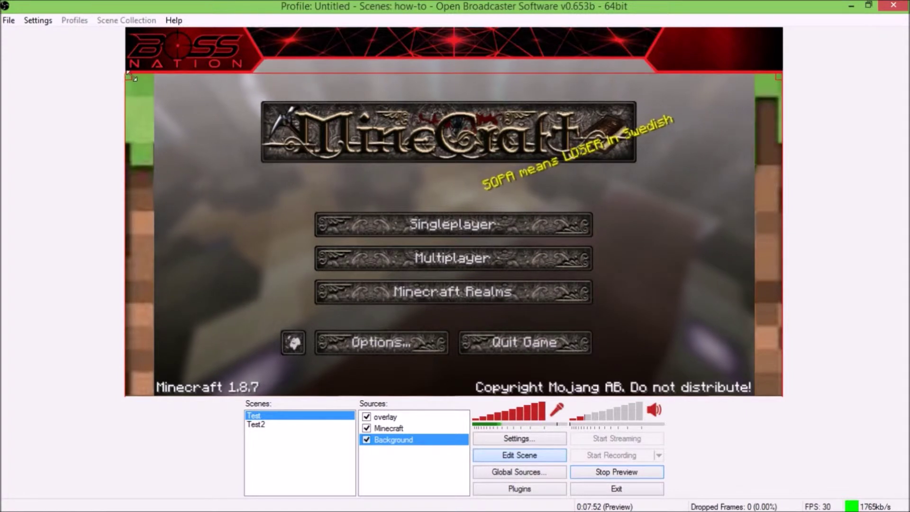
click(96, 210)
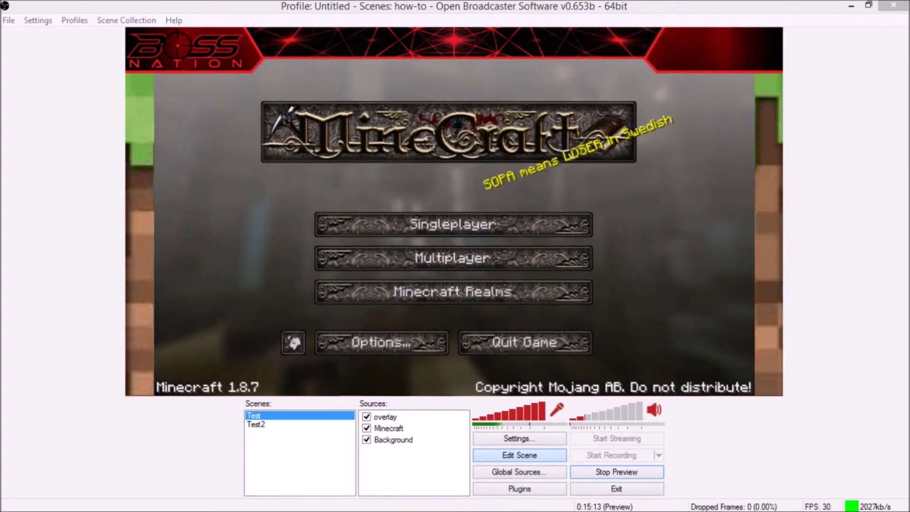
Step: Add a video capture device source named Face cam to the Test scene
right_click(371, 471)
mouse_move(421, 483)
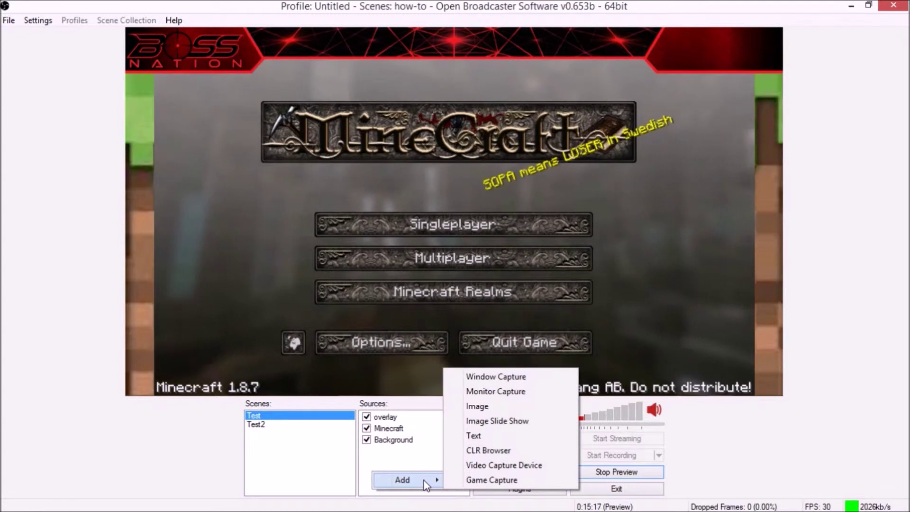
click(503, 465)
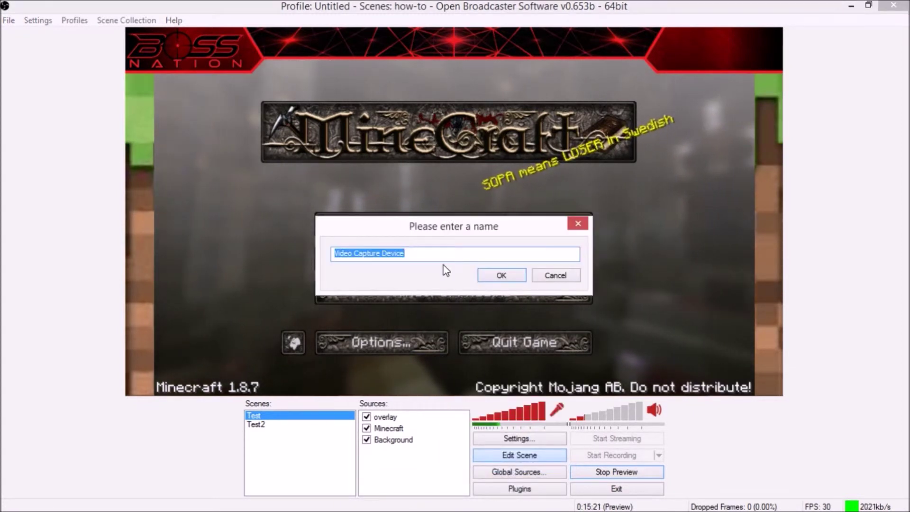
text(Fac)
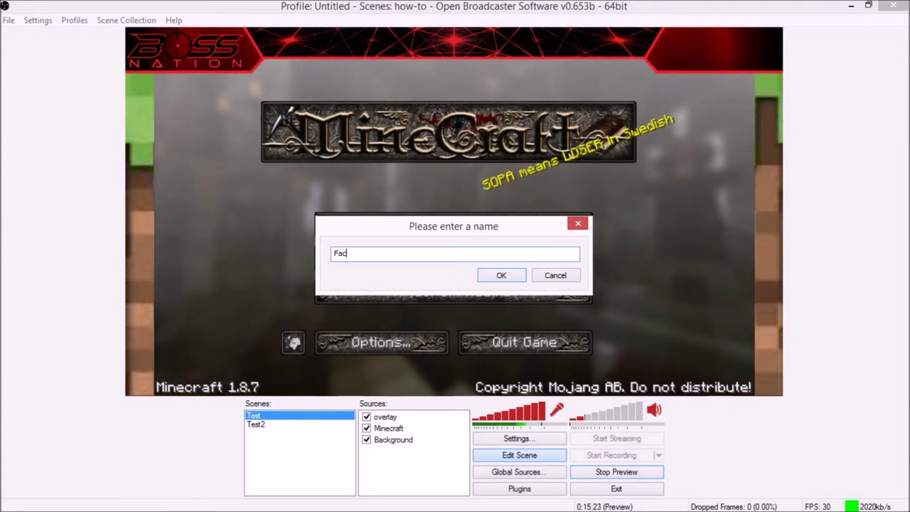
text(e c)
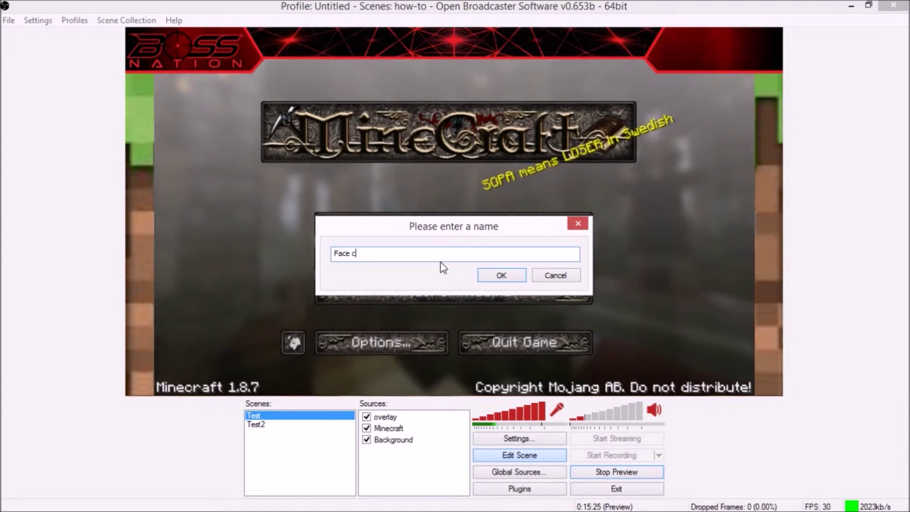
text(am)
key(Return)
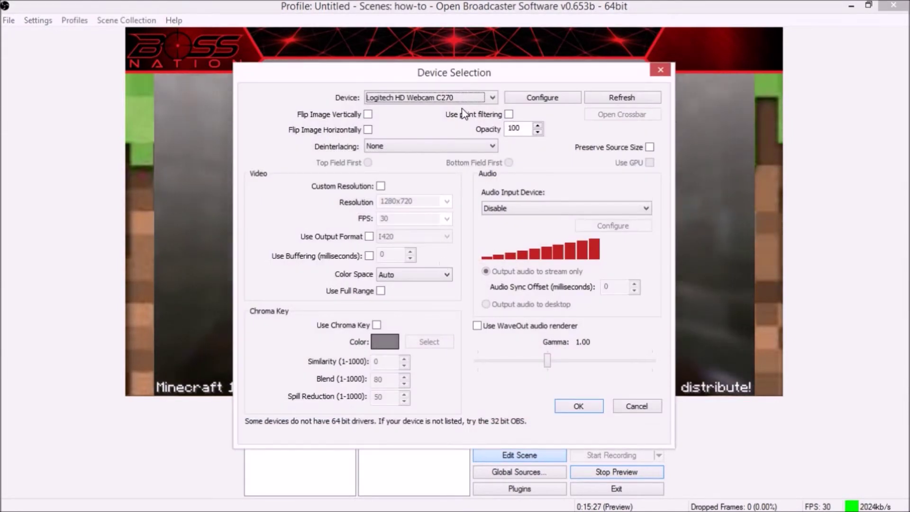
Step: Use the Logitech HD Webcam C615 as the Face cam source's device
drag(465, 72, 414, 84)
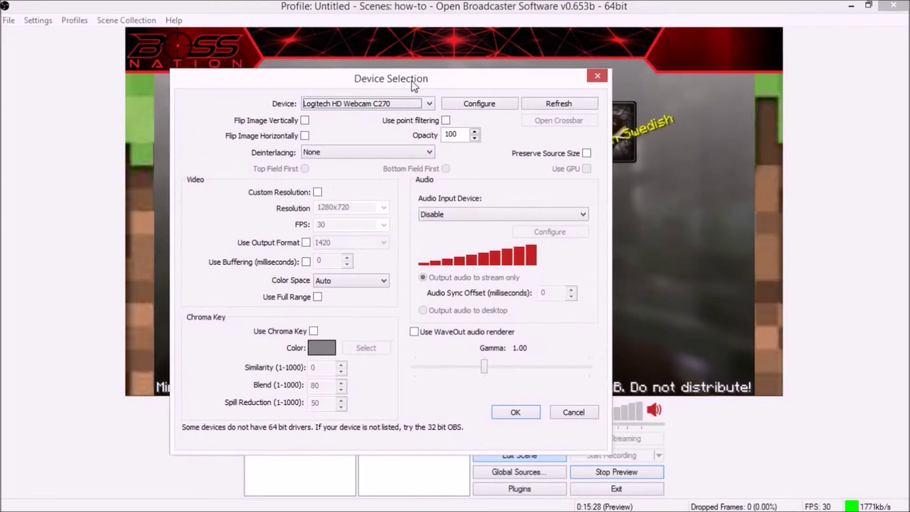
click(429, 104)
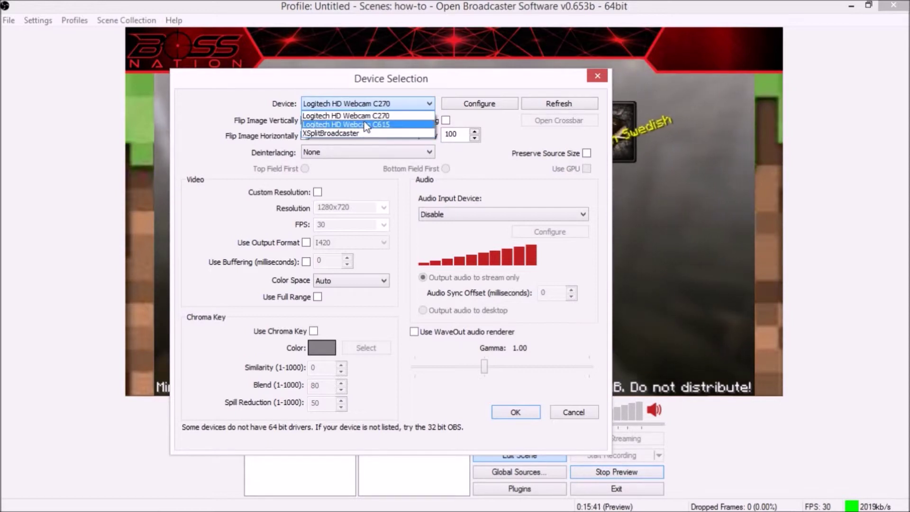
click(391, 124)
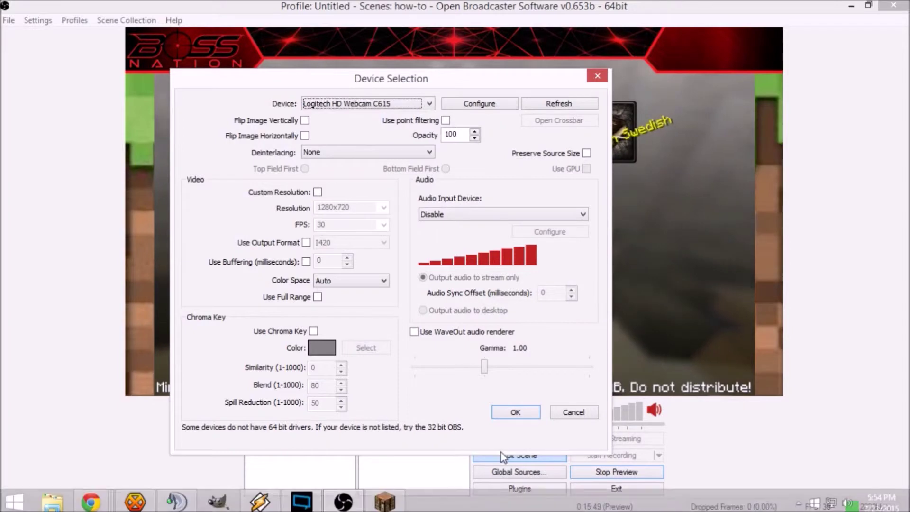
click(515, 412)
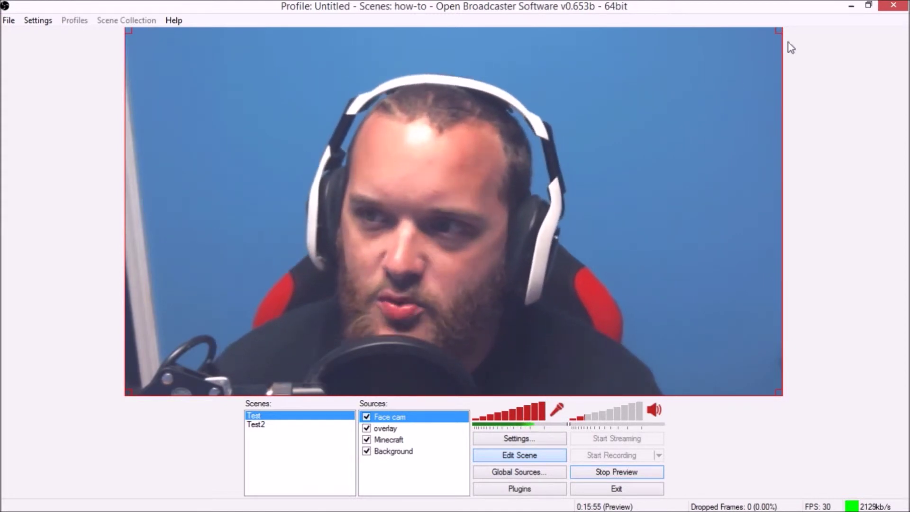
Step: Shrink the Face cam source to about a fifth of the preview width and place it at the preview's right edge, just below the overlay banner
drag(777, 35, 266, 318)
drag(188, 362, 192, 120)
drag(267, 75, 228, 103)
drag(175, 126, 185, 355)
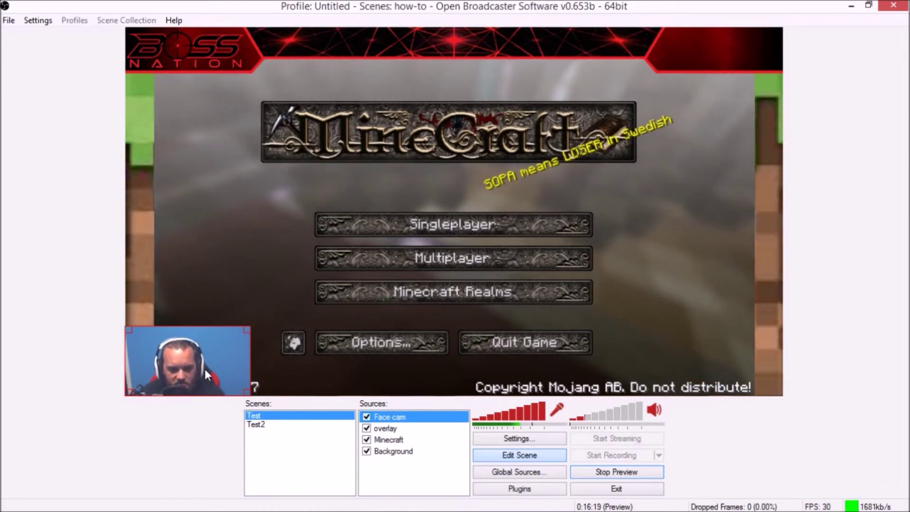
drag(175, 368, 680, 145)
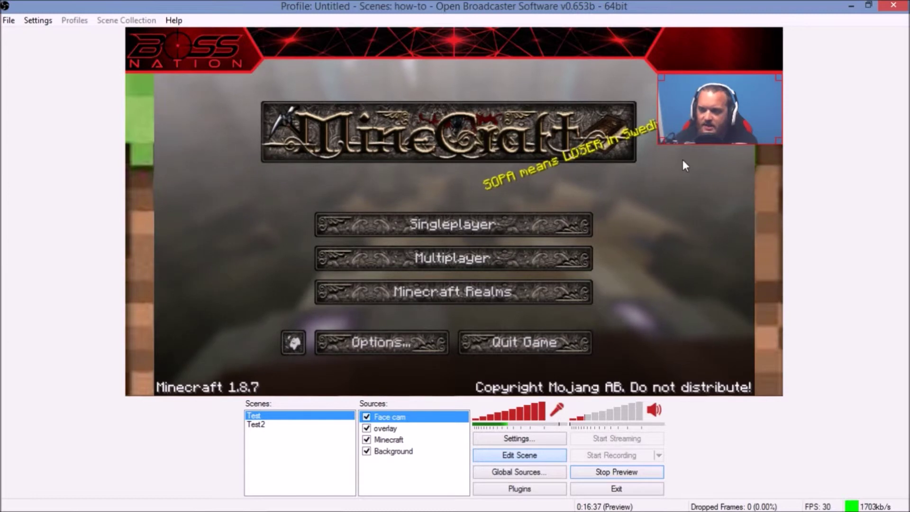
Step: Open the Face cam source's device settings, review the webcam's control and advanced image settings, and save them
double_click(395, 416)
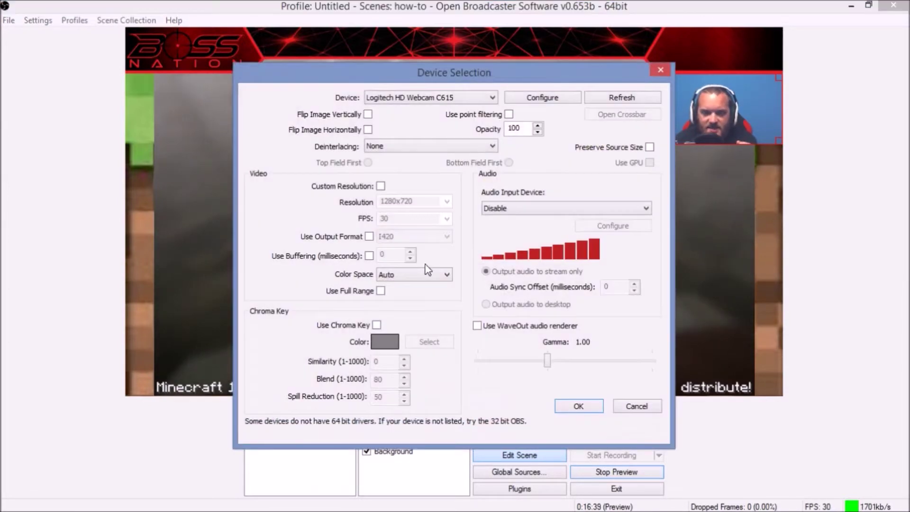
drag(482, 68, 426, 58)
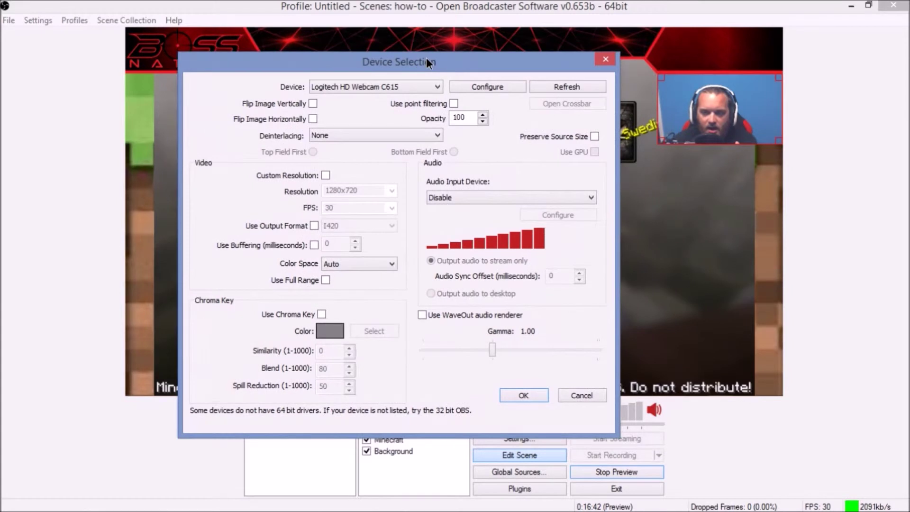
click(483, 88)
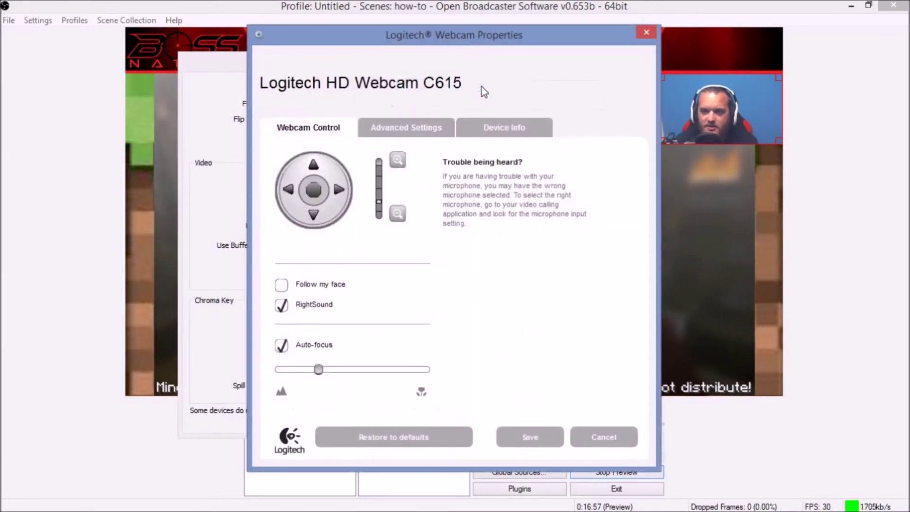
drag(504, 46, 406, 47)
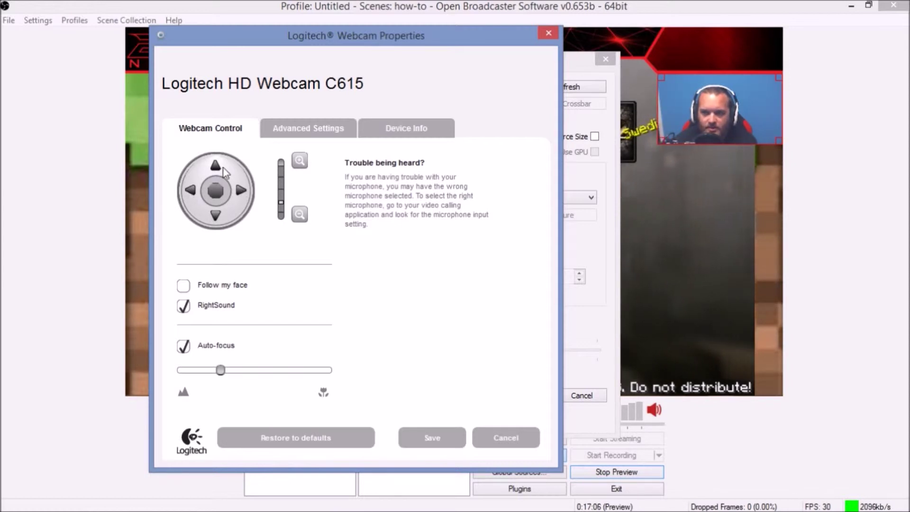
click(215, 216)
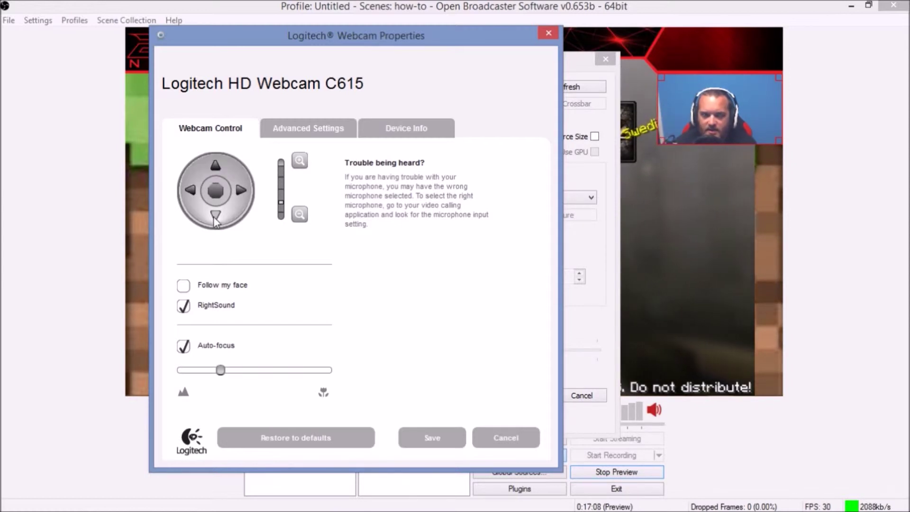
click(319, 129)
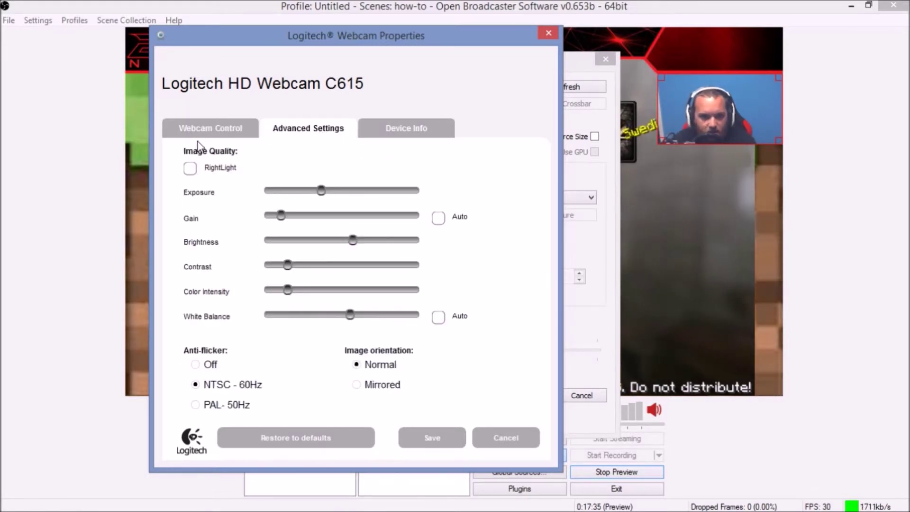
click(201, 129)
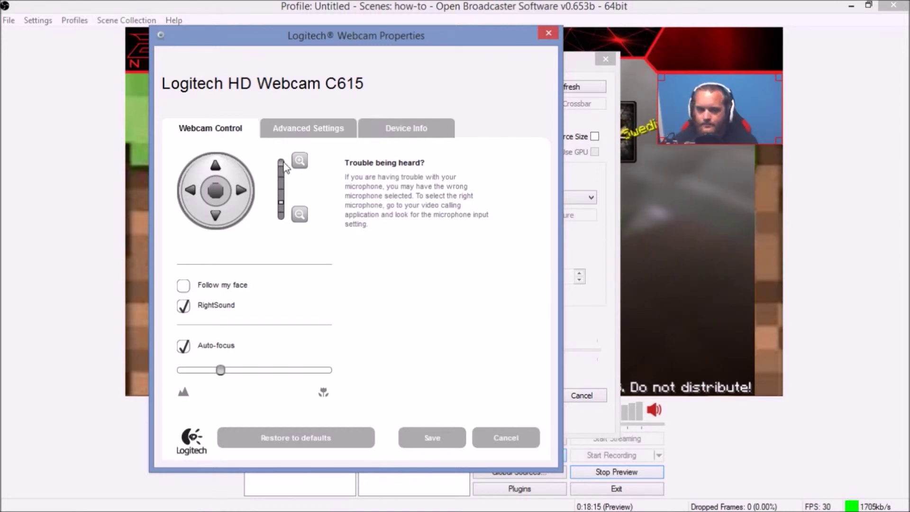
click(305, 129)
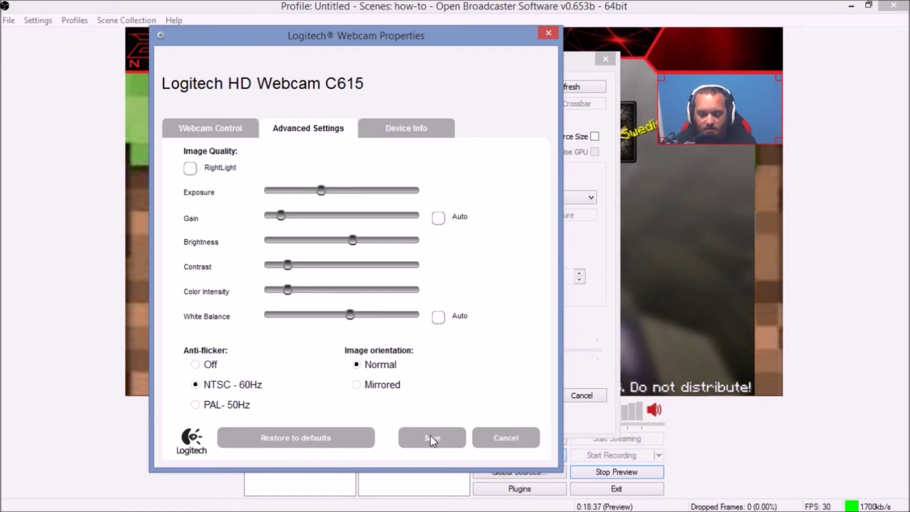
click(454, 444)
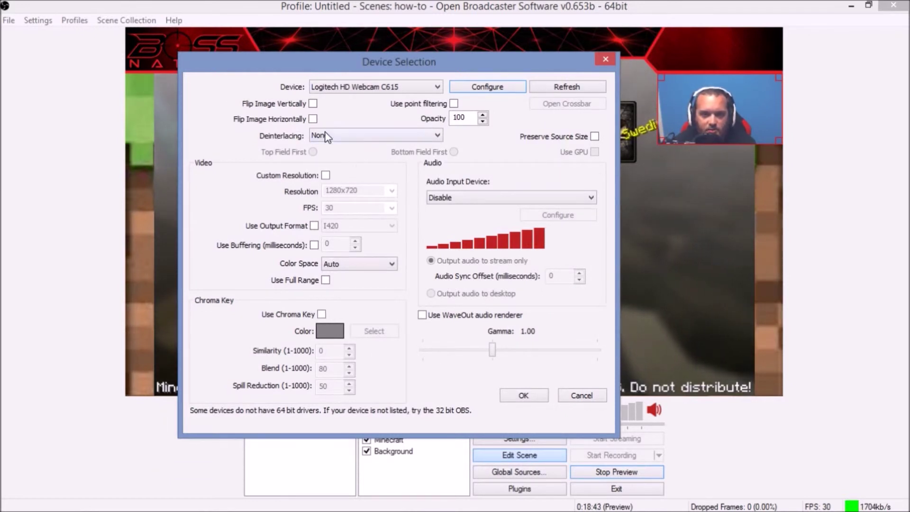
Step: Give the Face cam source a custom resolution of 960x720 and enable buffering
click(325, 175)
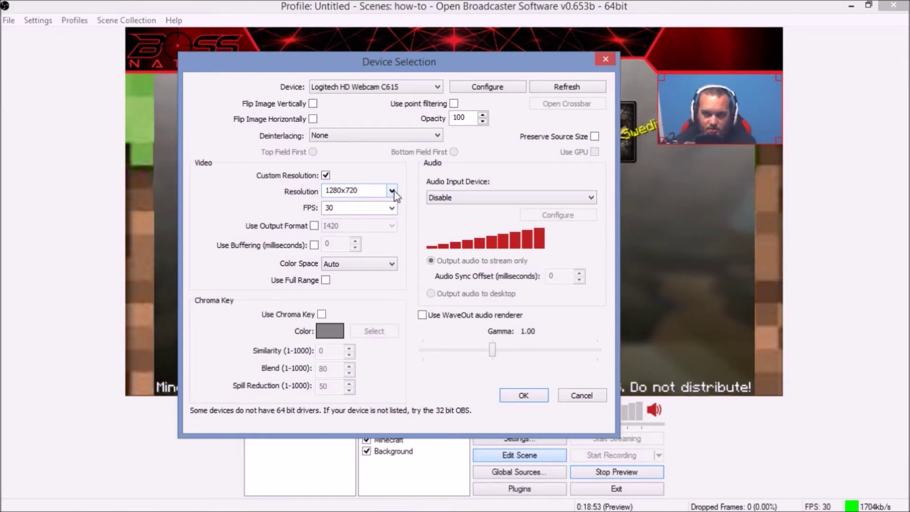
click(393, 192)
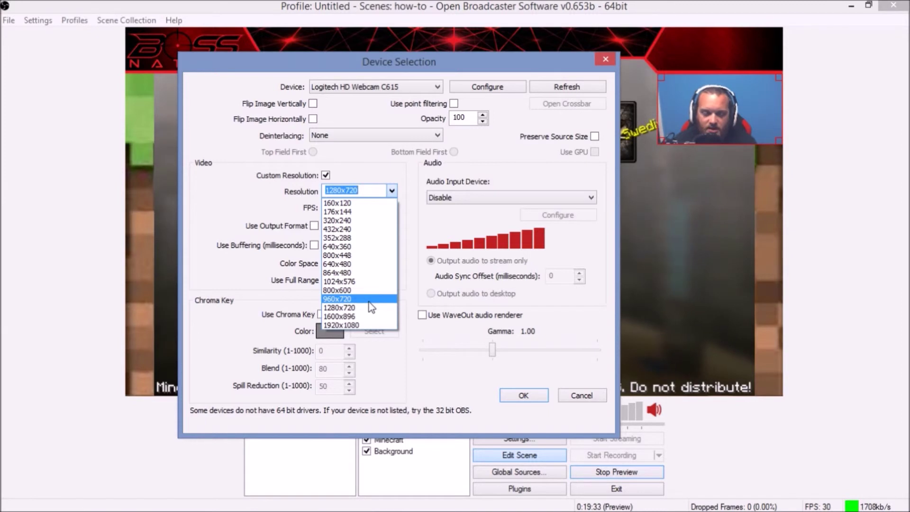
click(369, 302)
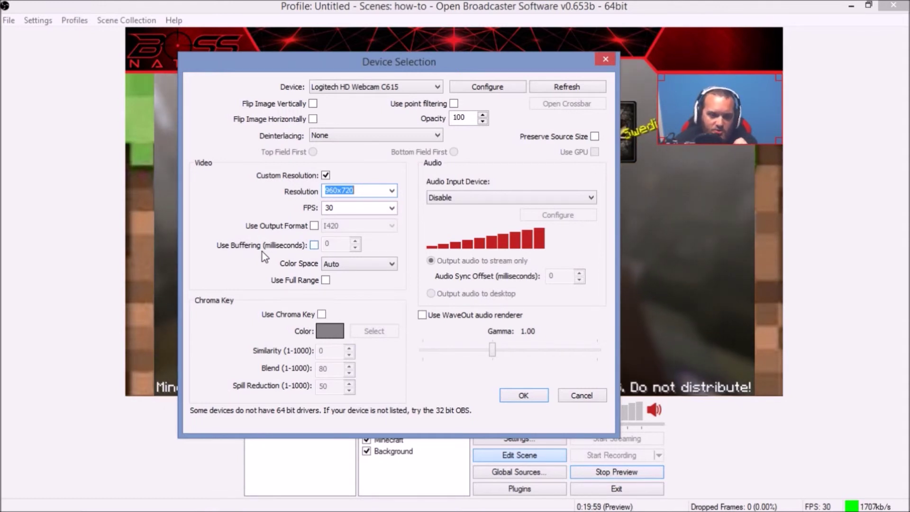
click(313, 246)
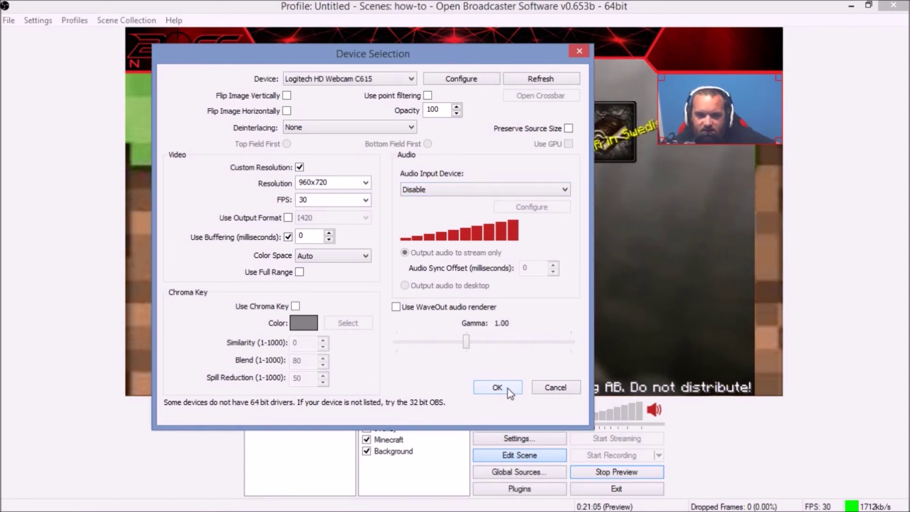
click(507, 389)
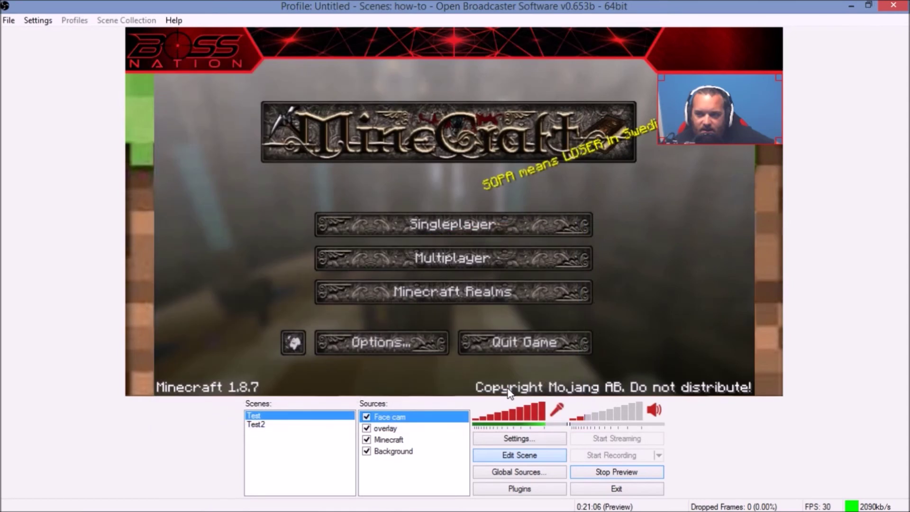
Step: Move the resized Face cam flush against the preview's right edge below the banner and enlarge it from its lower-left corner
drag(711, 110, 743, 112)
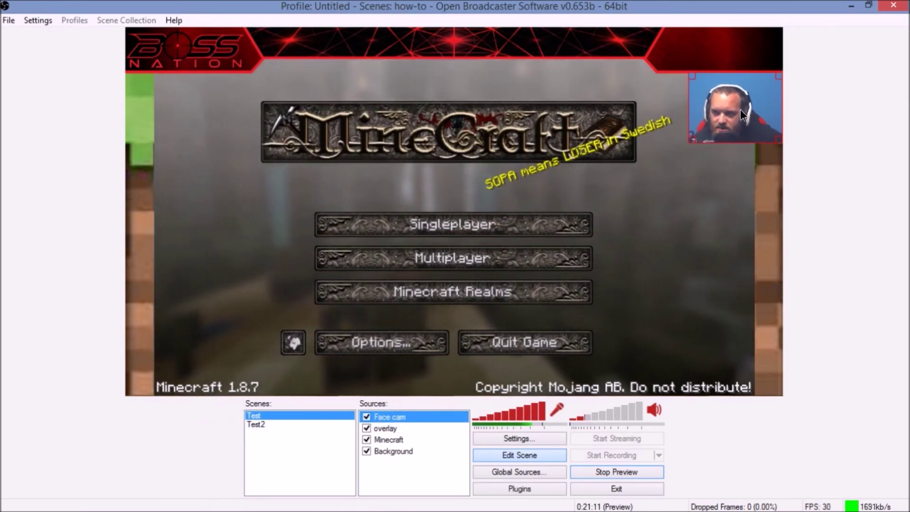
drag(689, 141, 658, 158)
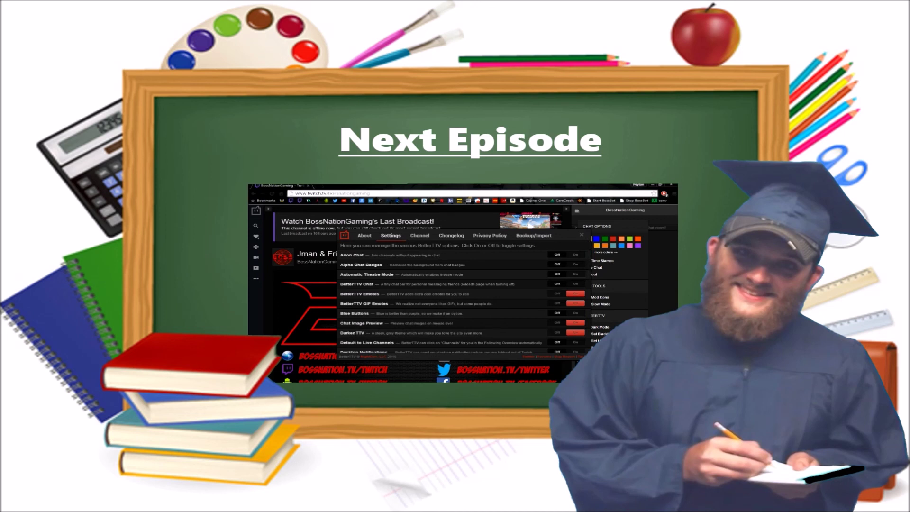
click(557, 333)
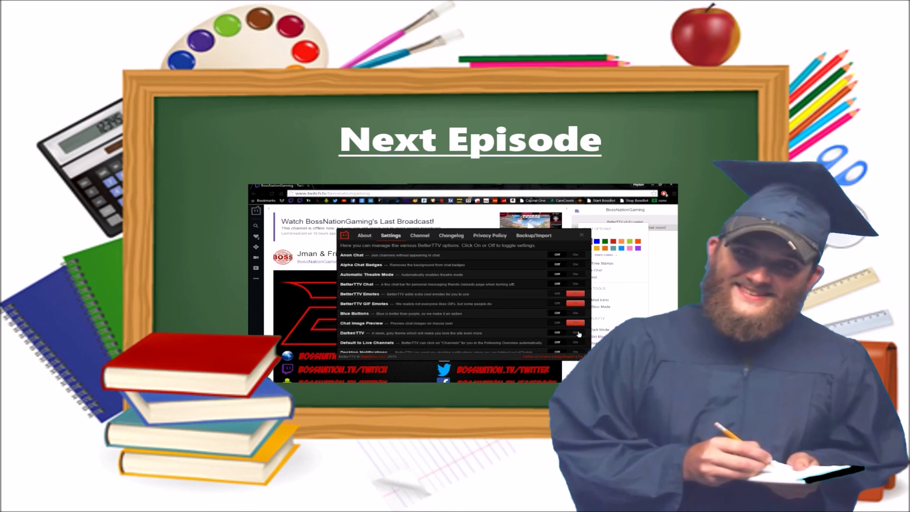
click(575, 333)
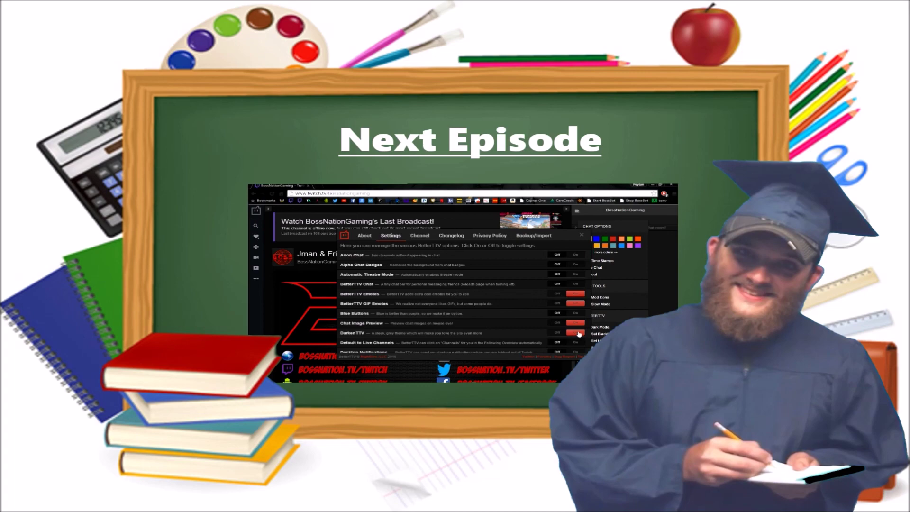